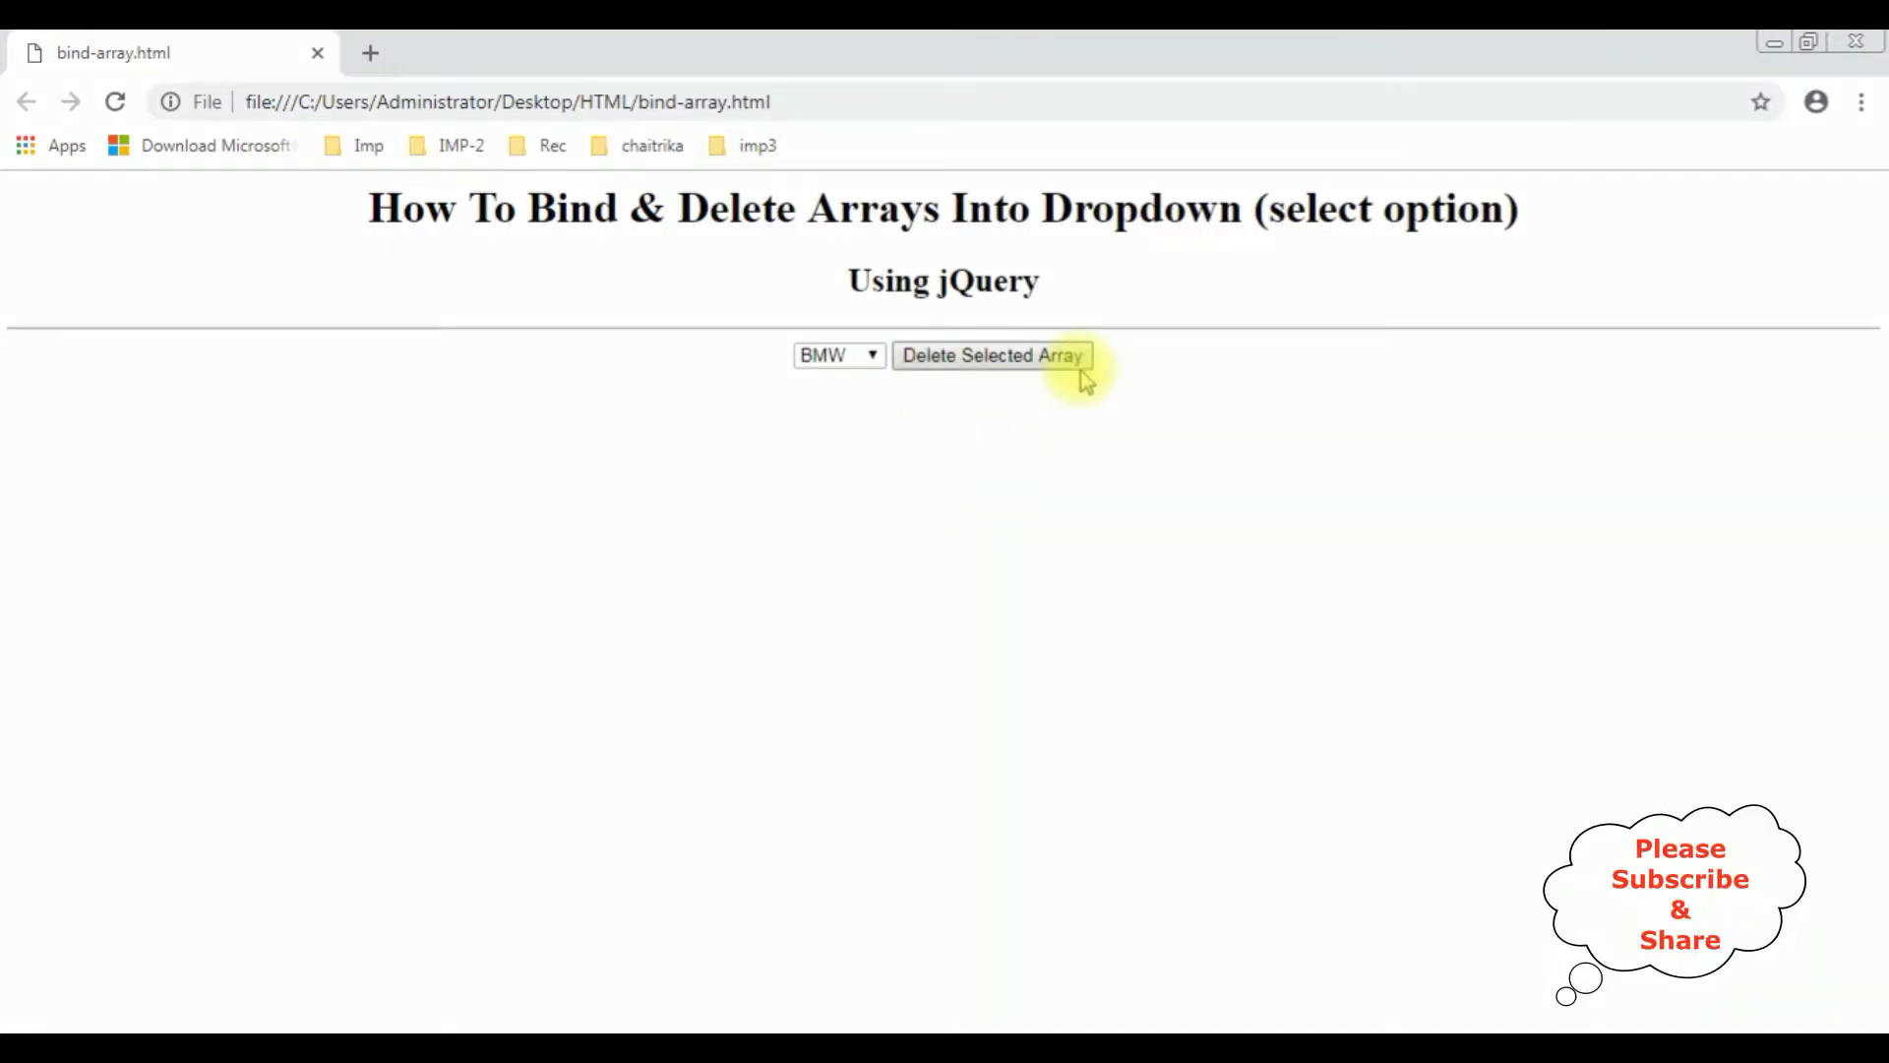
- Select Benz in the car dropdown and delete it with Delete Selected Array
click(871, 356)
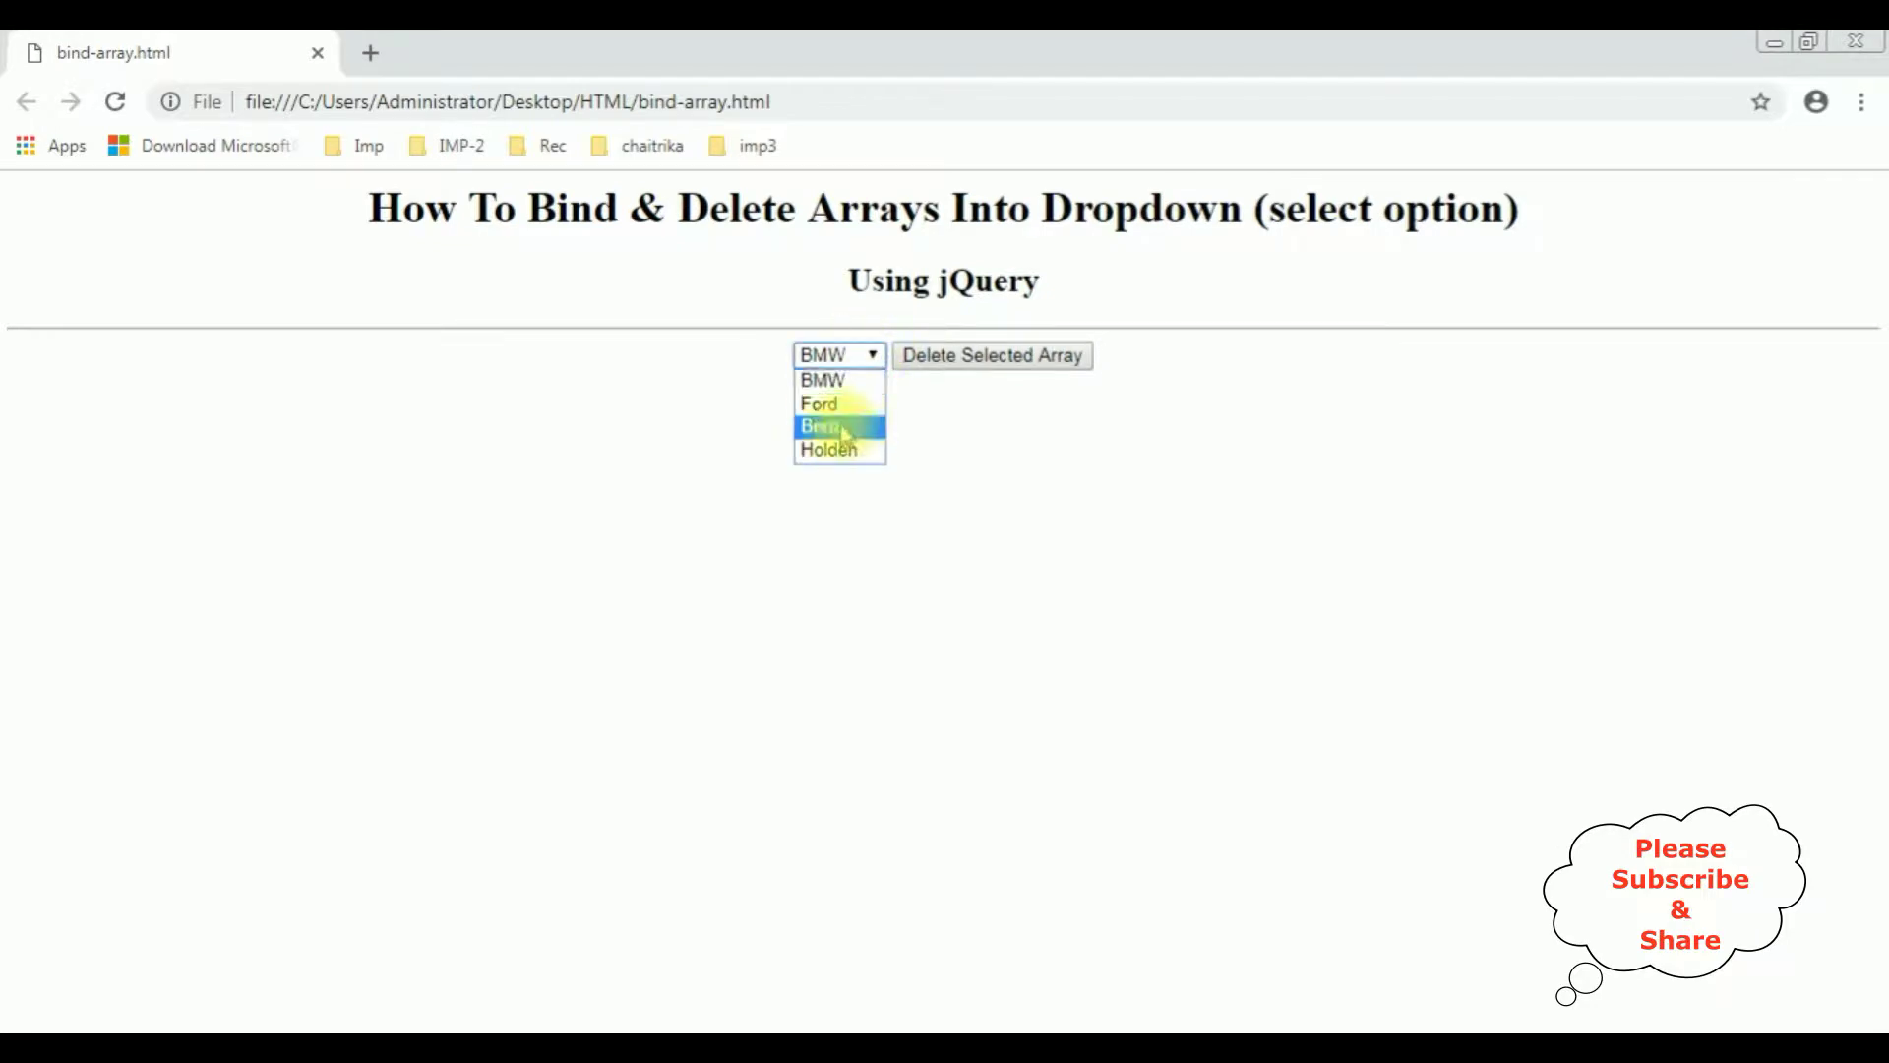
click(844, 431)
click(989, 362)
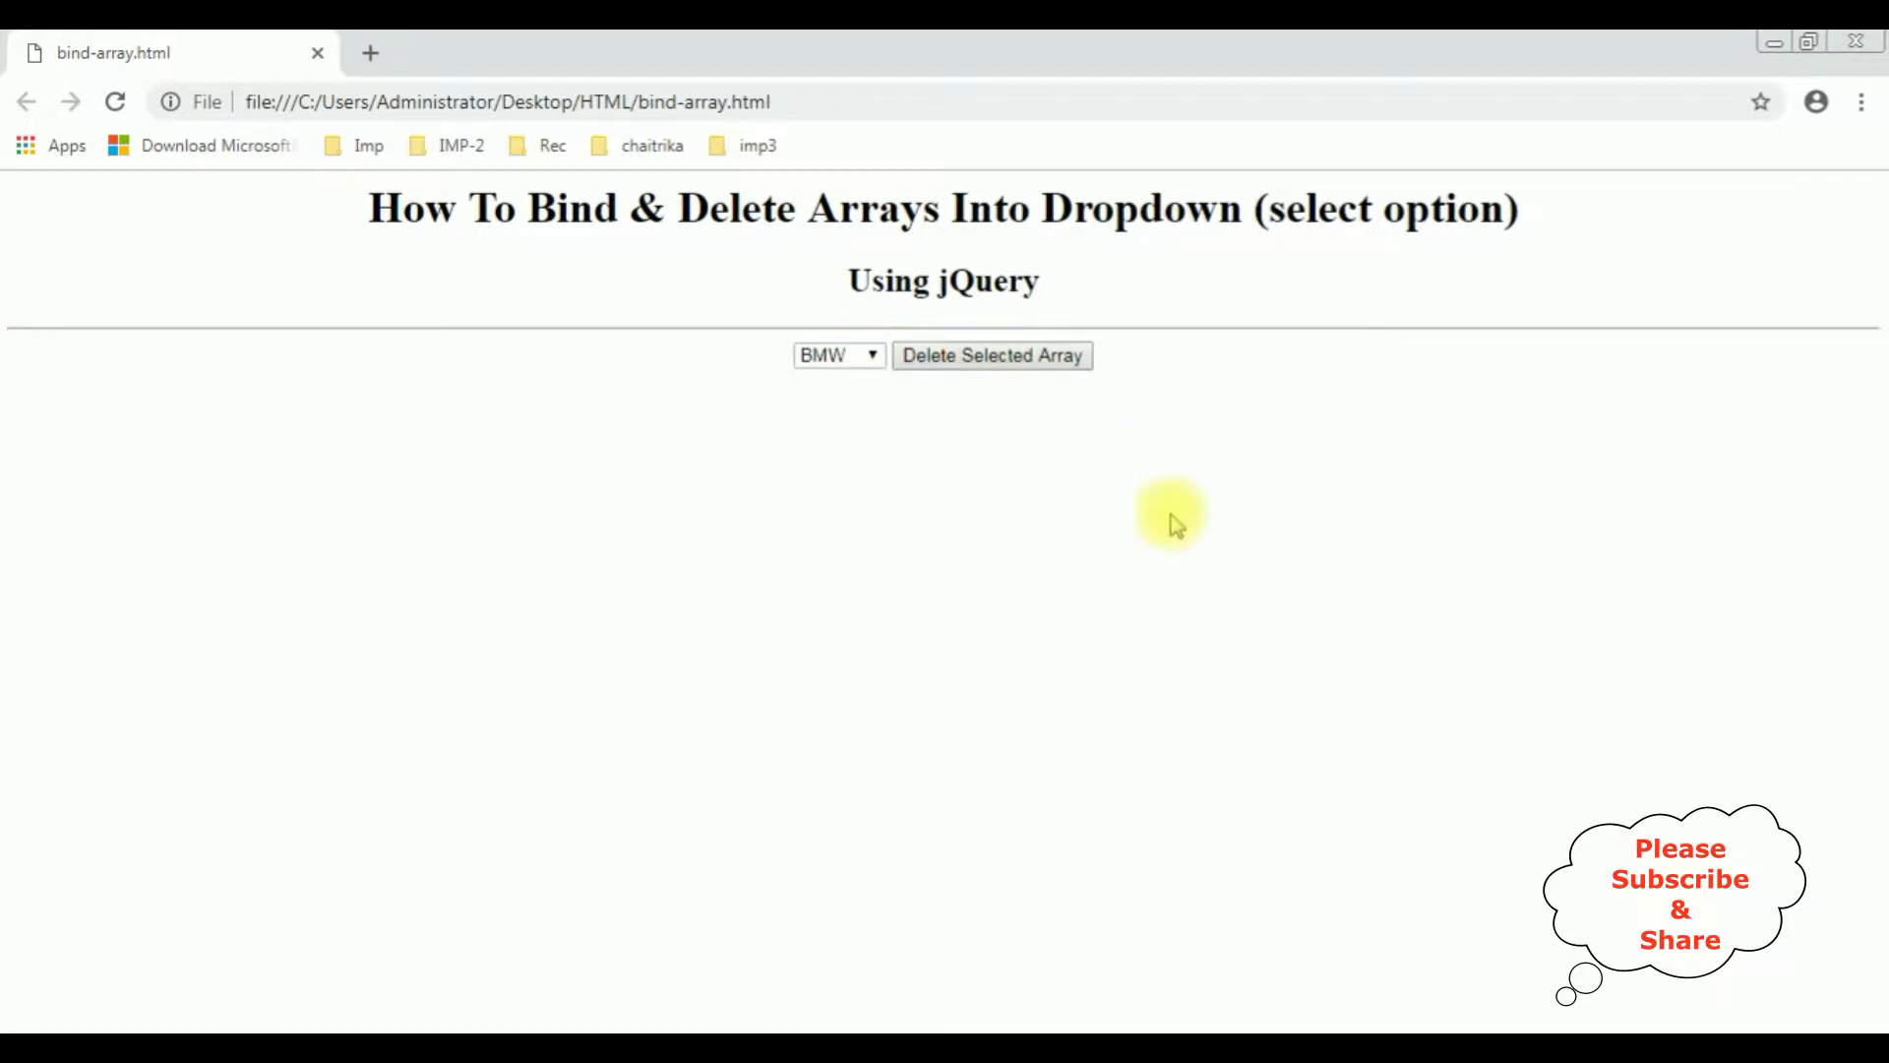
- Select and delete Holden, then reopen the dropdown to confirm only BMW and Ford remain
click(871, 355)
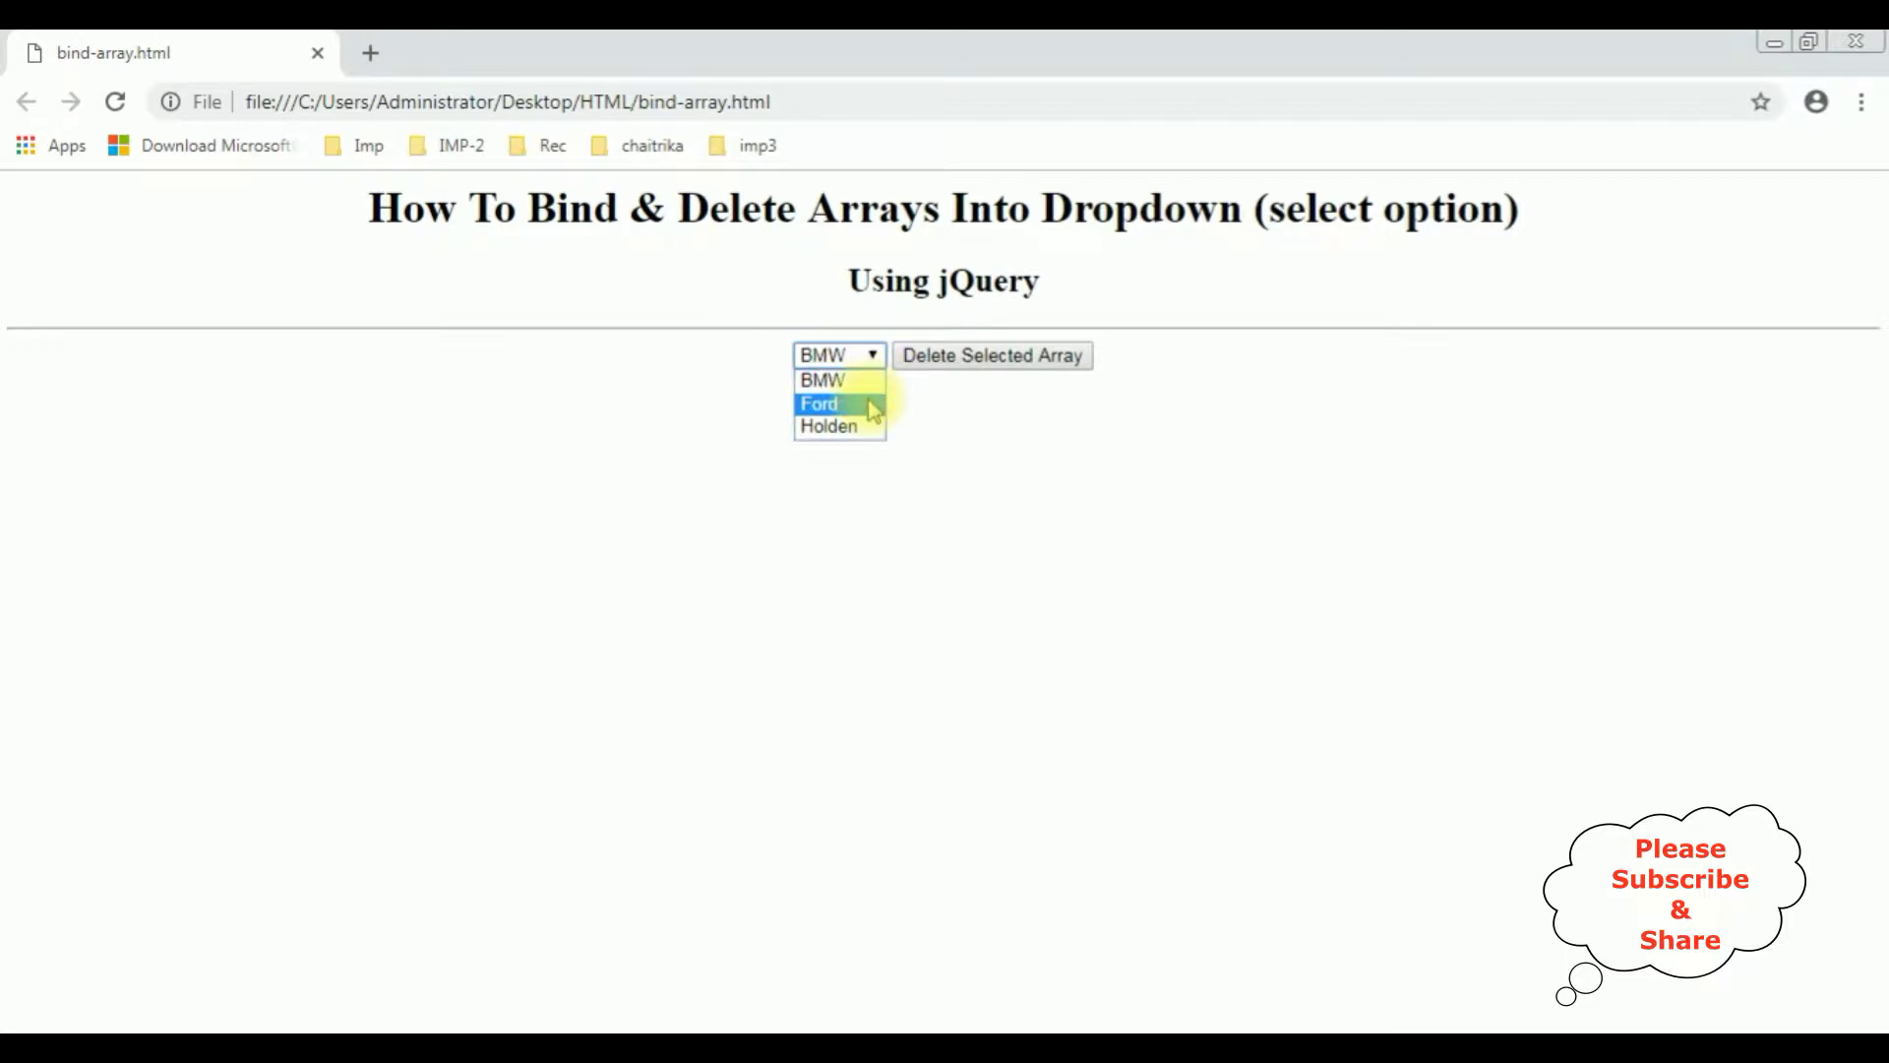
click(854, 427)
click(970, 362)
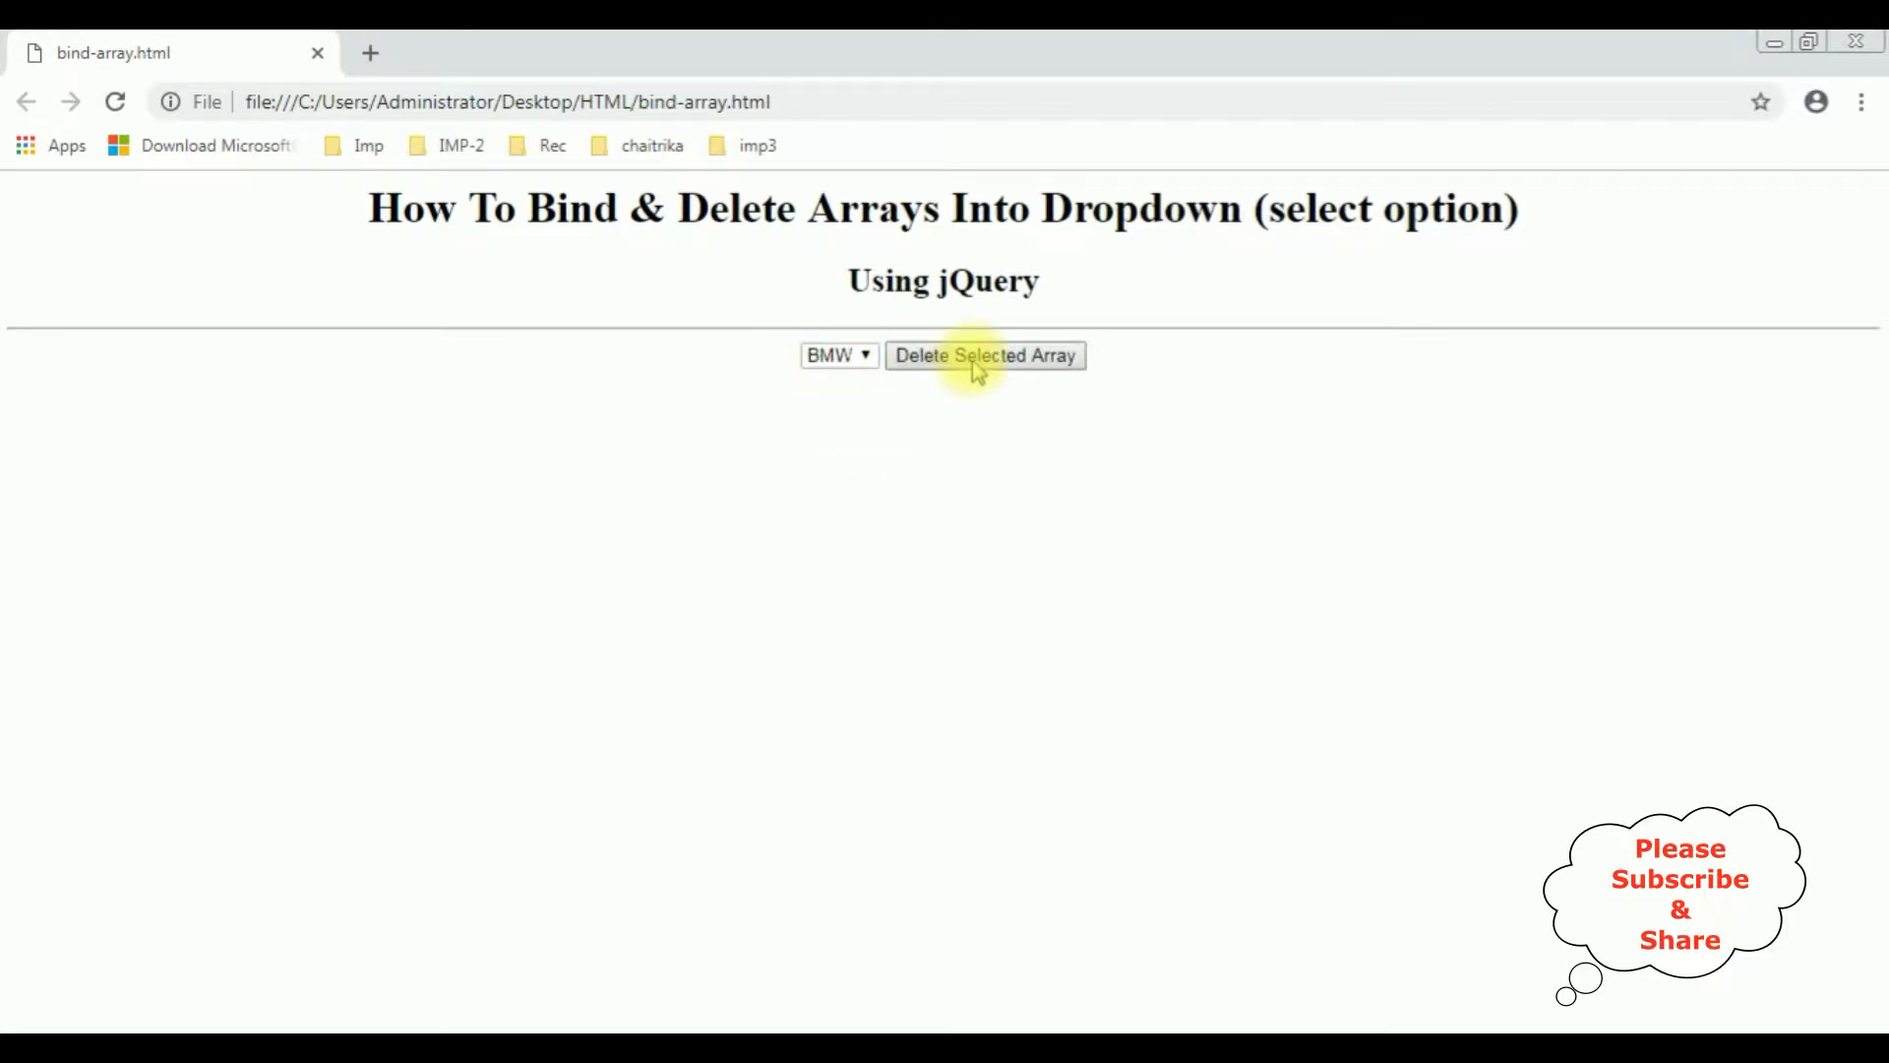
click(864, 357)
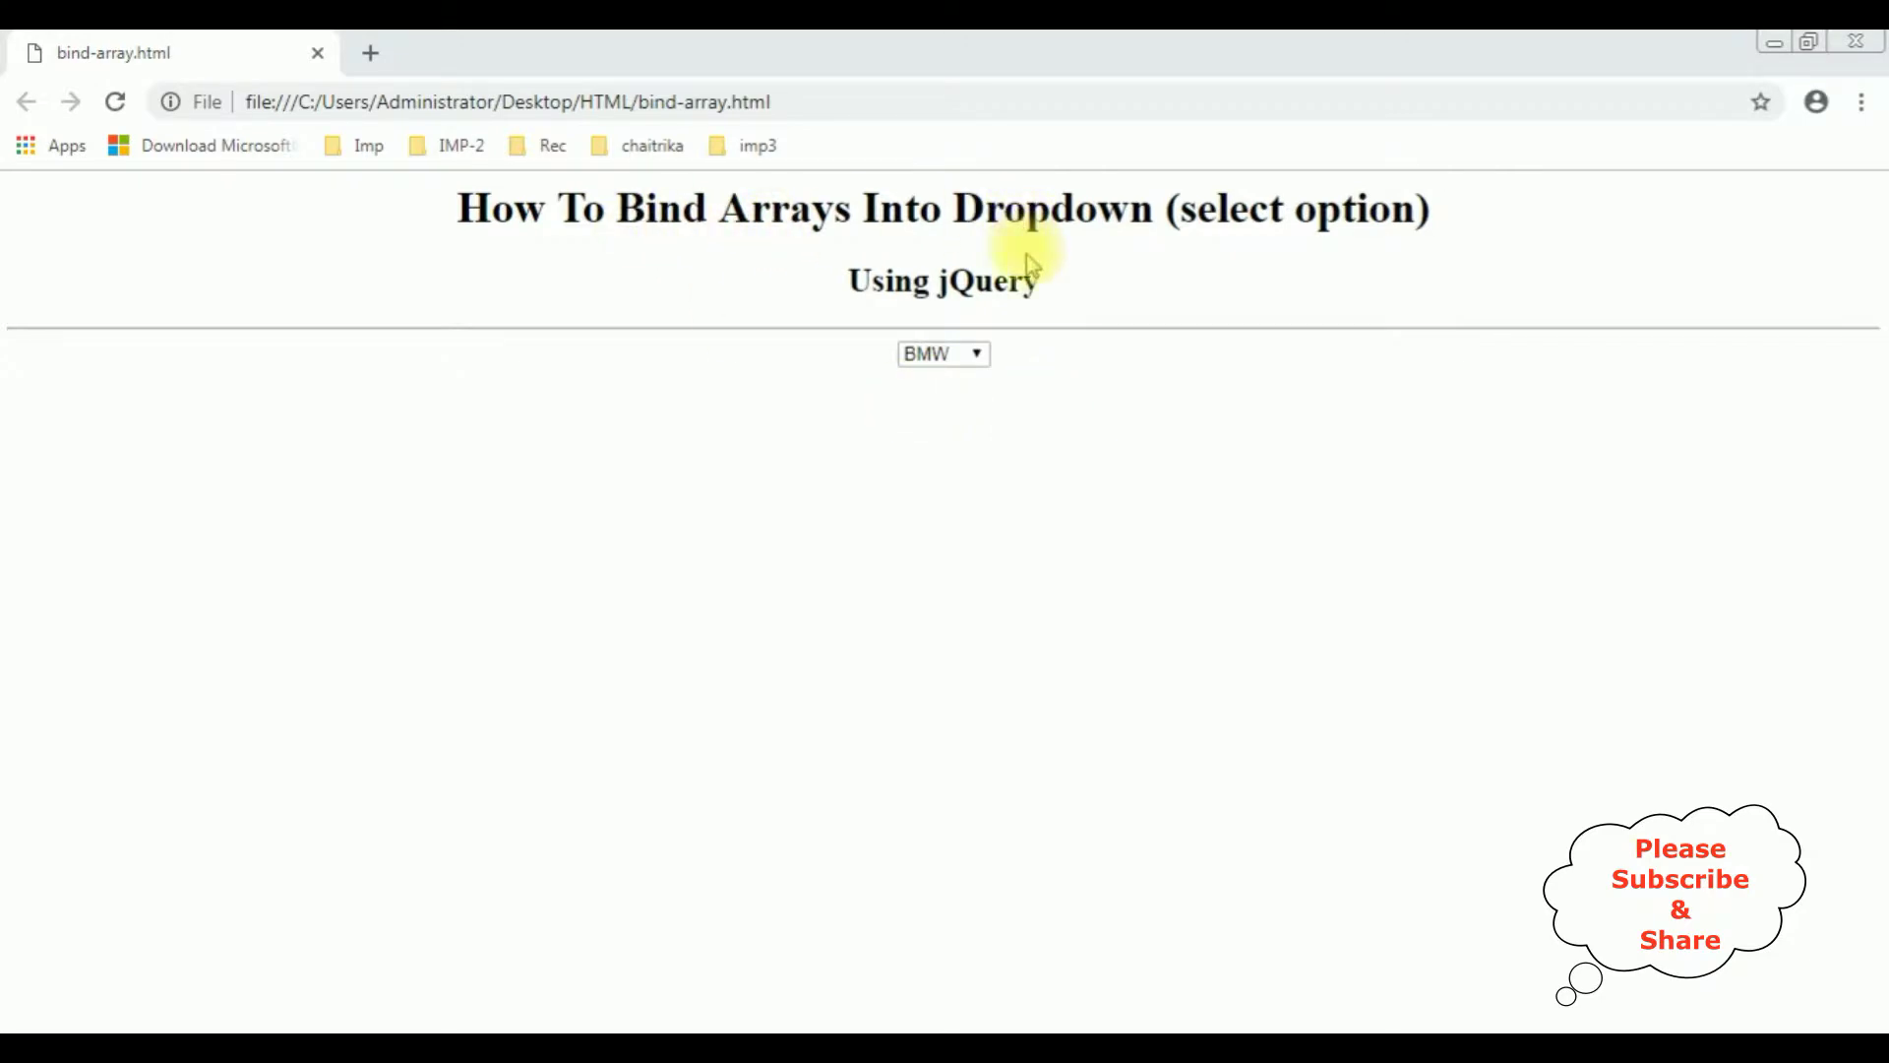
- Show the original page's dropdown listing BMW, Ford, Benz and Holden
click(981, 356)
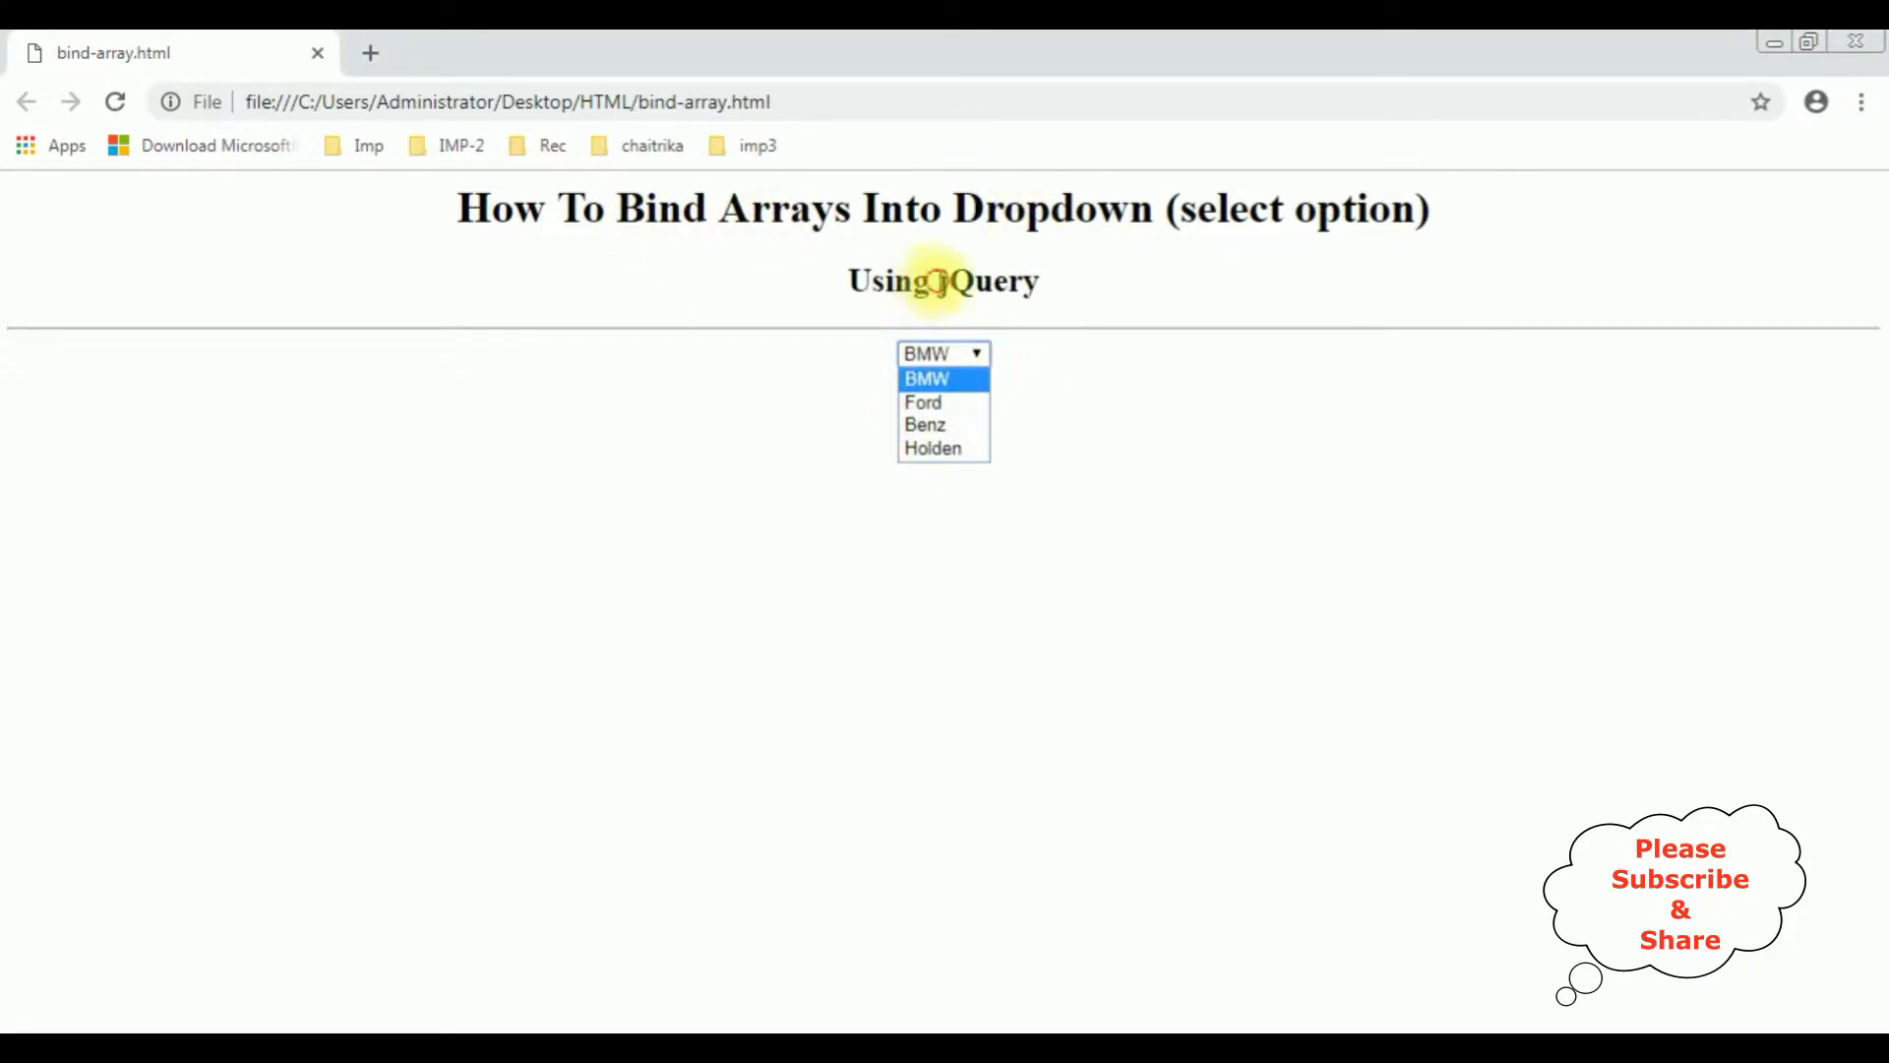
drag(940, 282, 1042, 280)
click(1069, 414)
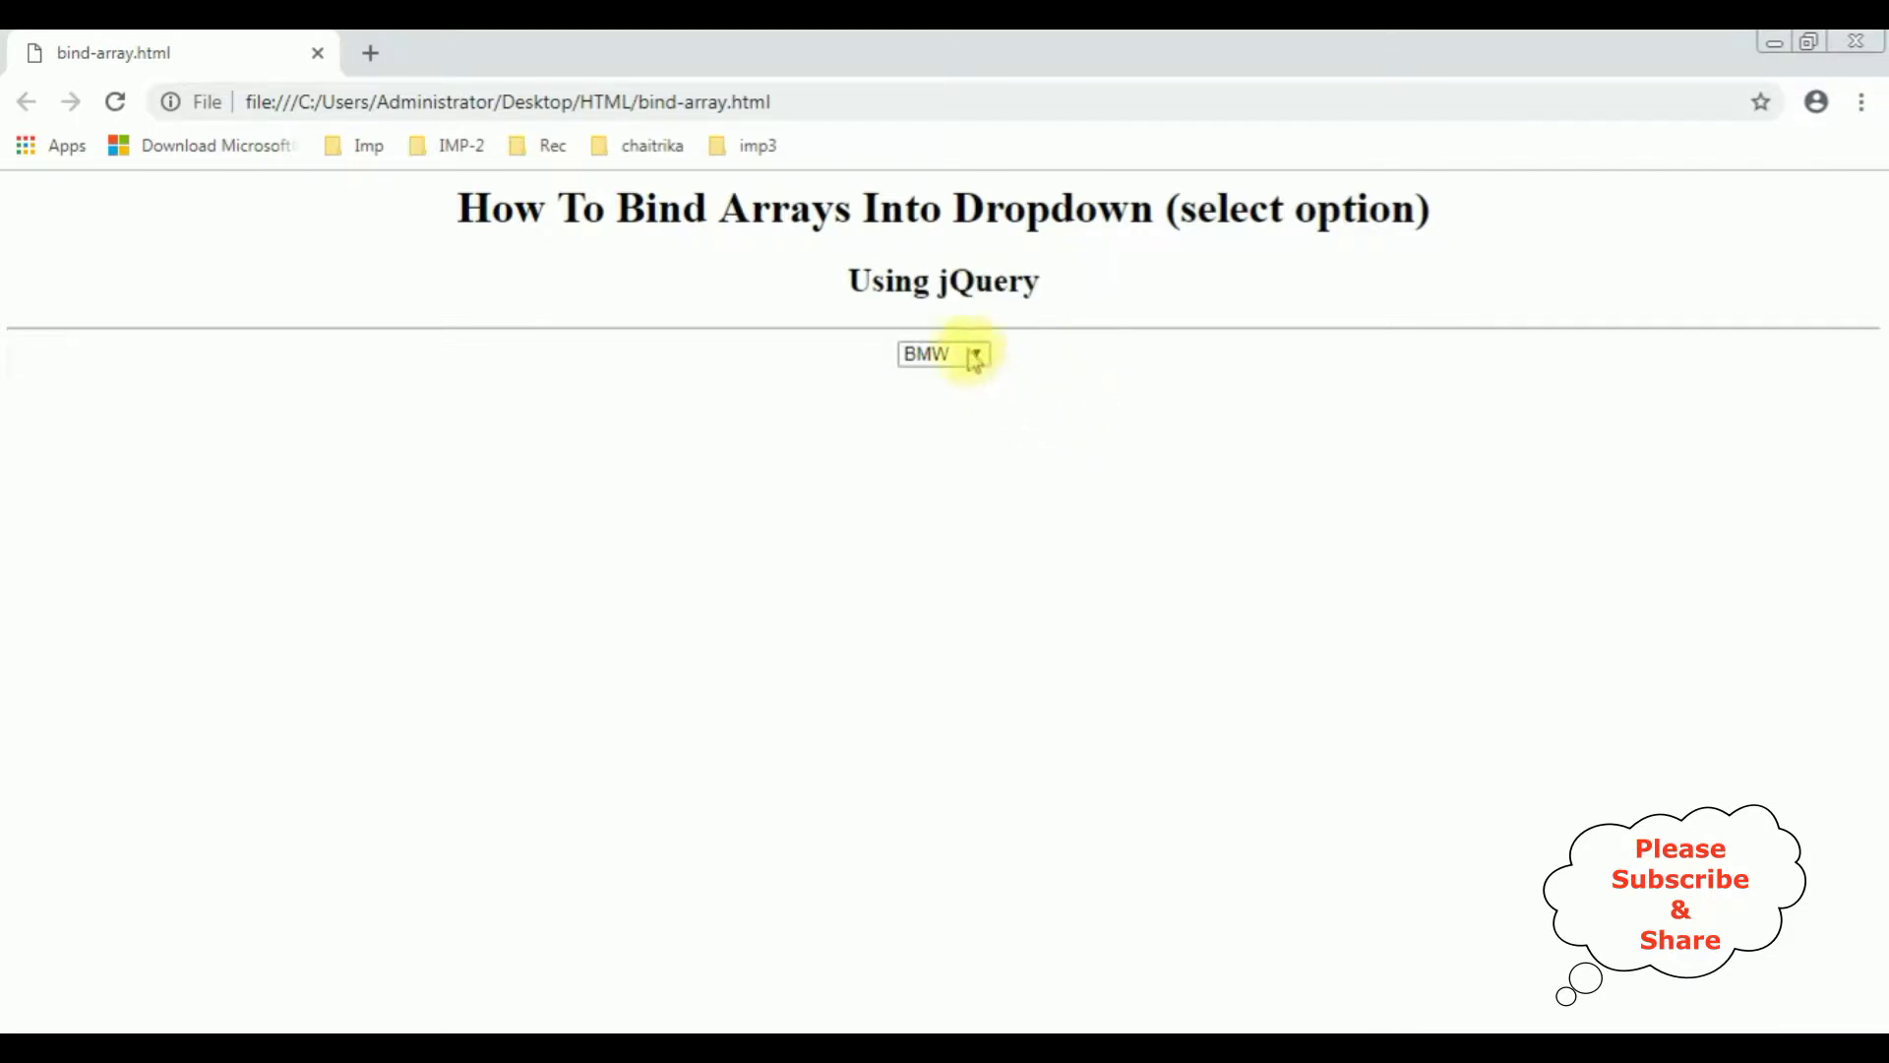
click(976, 359)
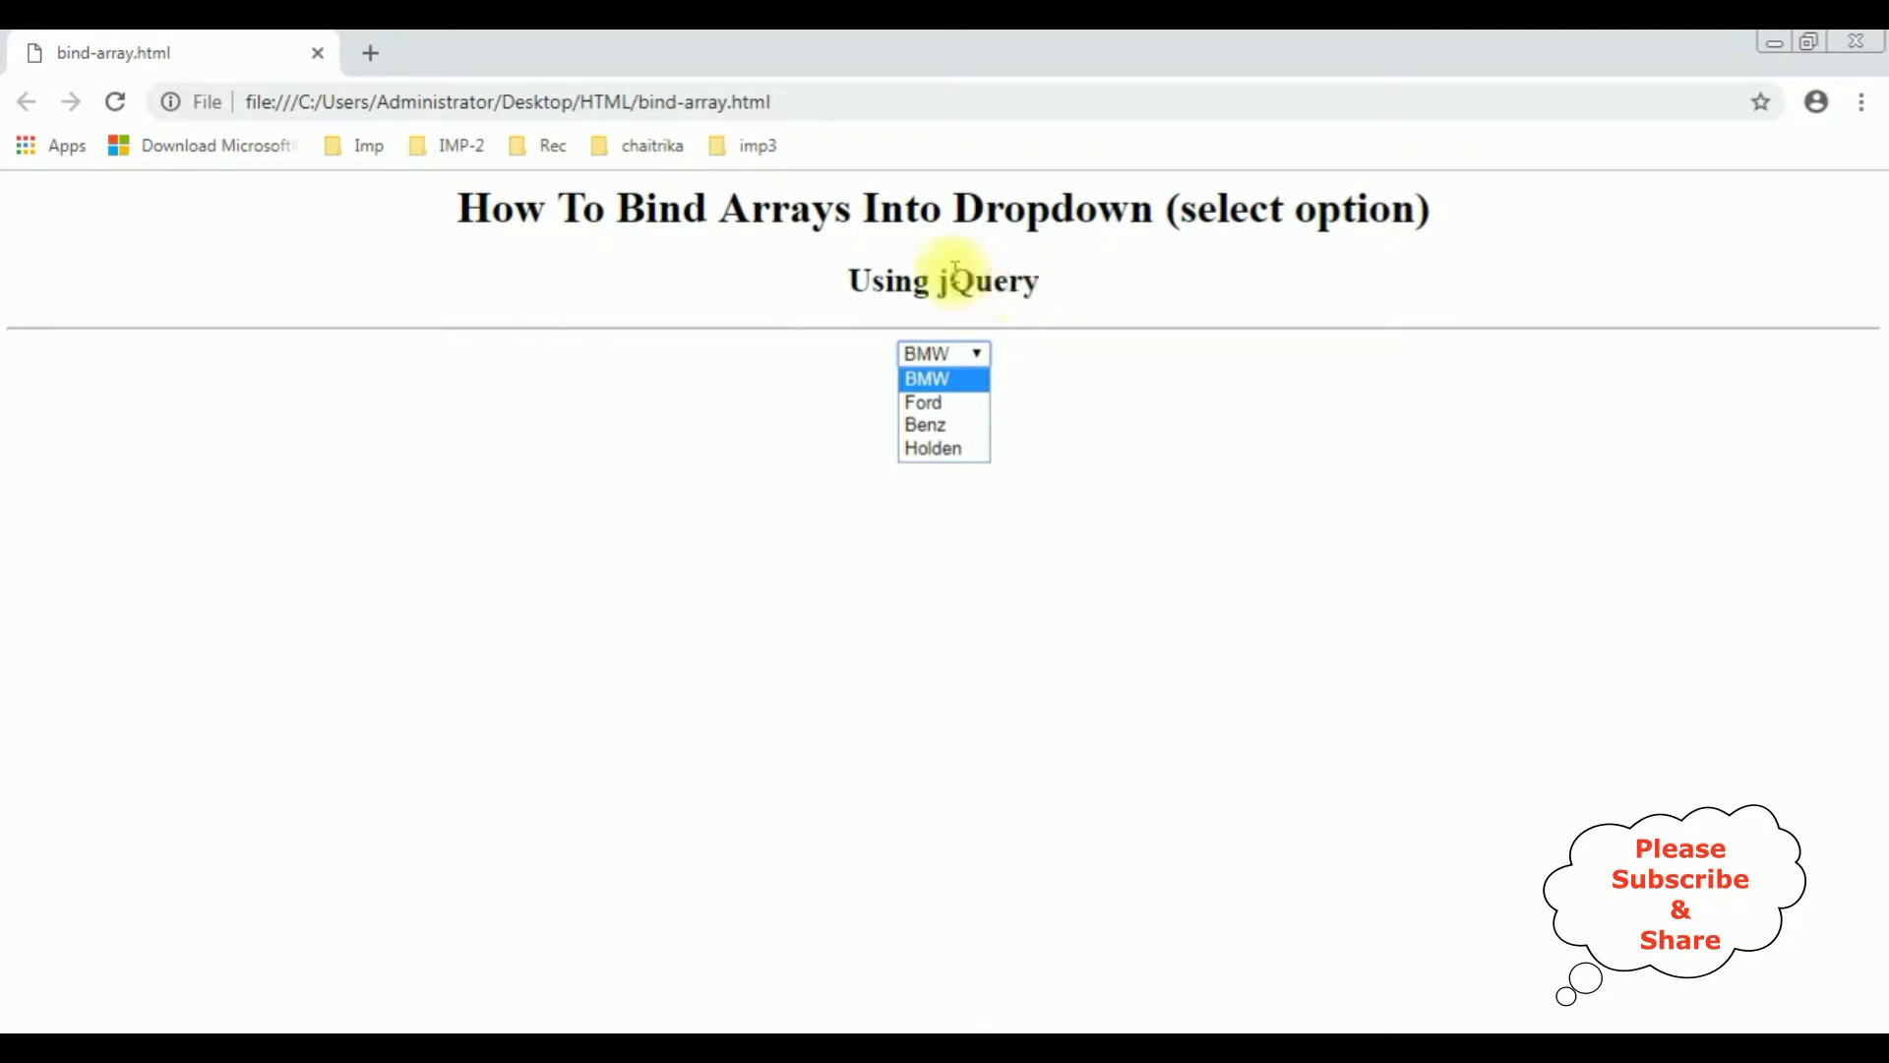
key(alt+Tab)
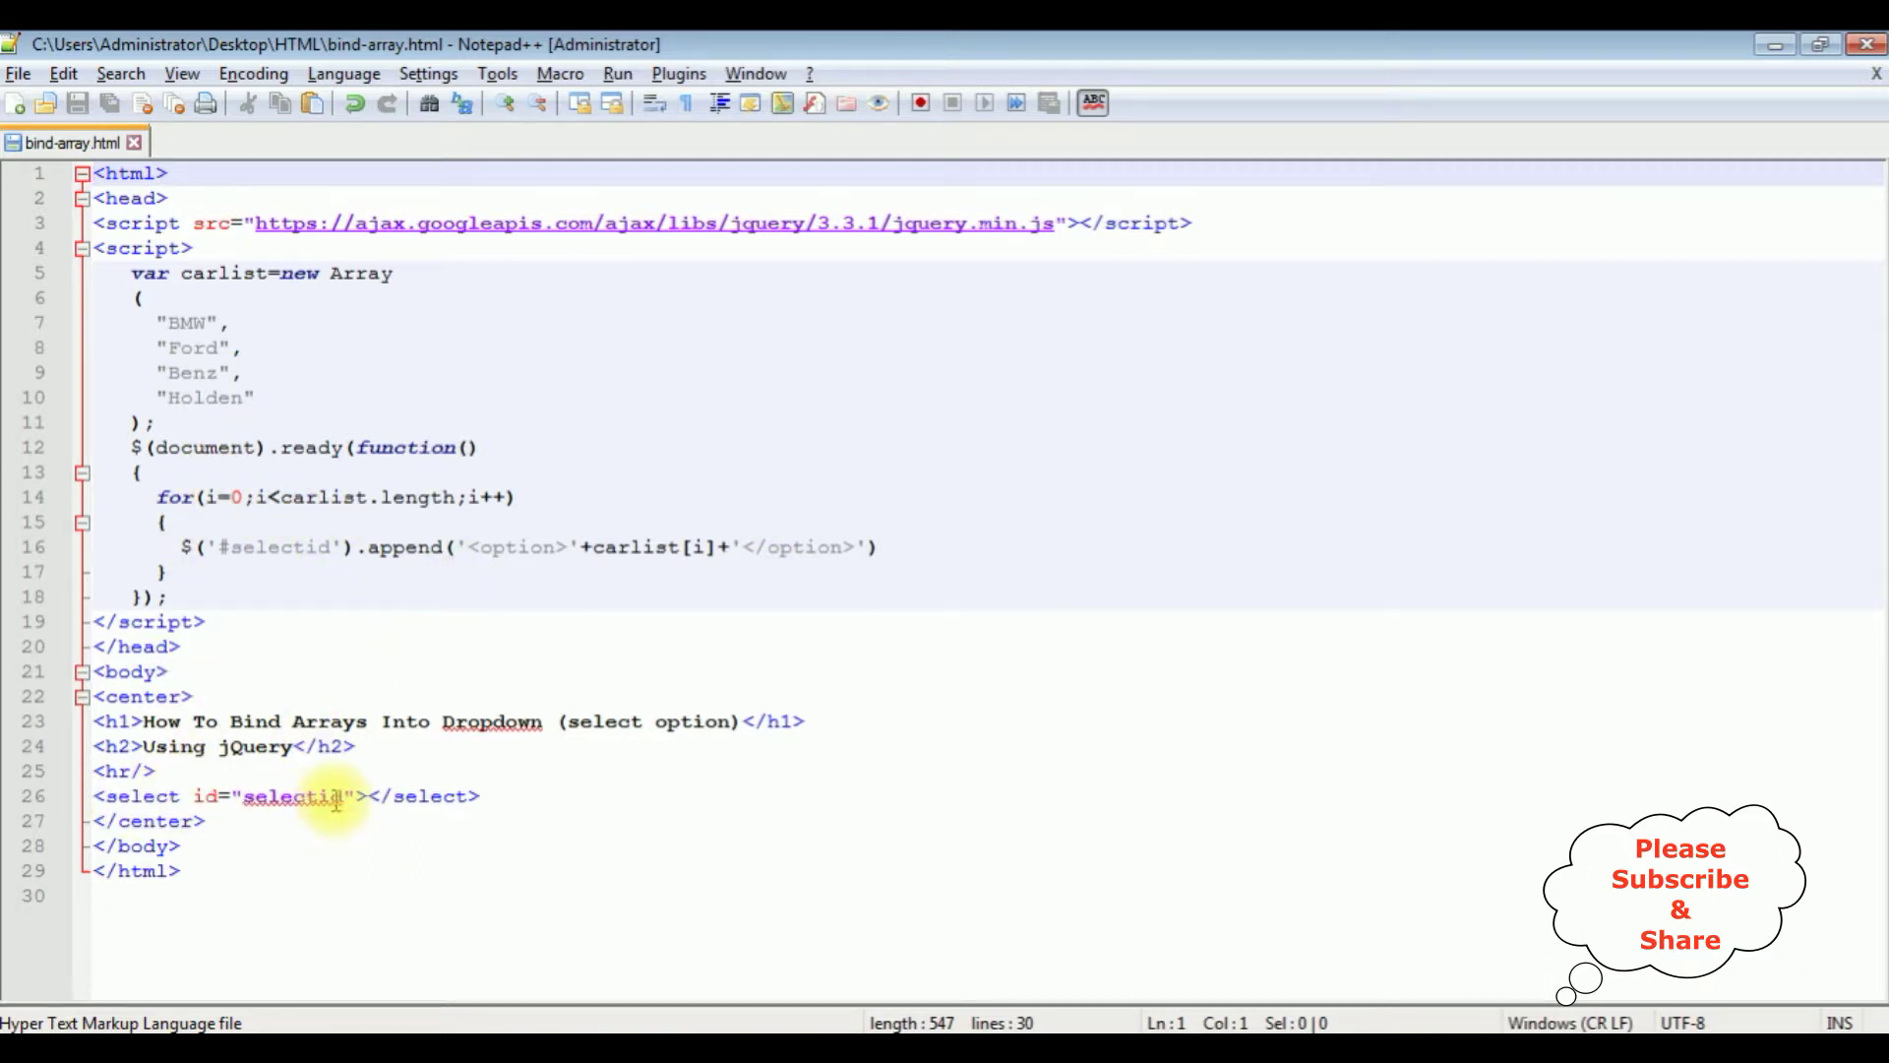
- Insert ' & Delete' after 'Bind' in the line 23 h1 heading
click(499, 797)
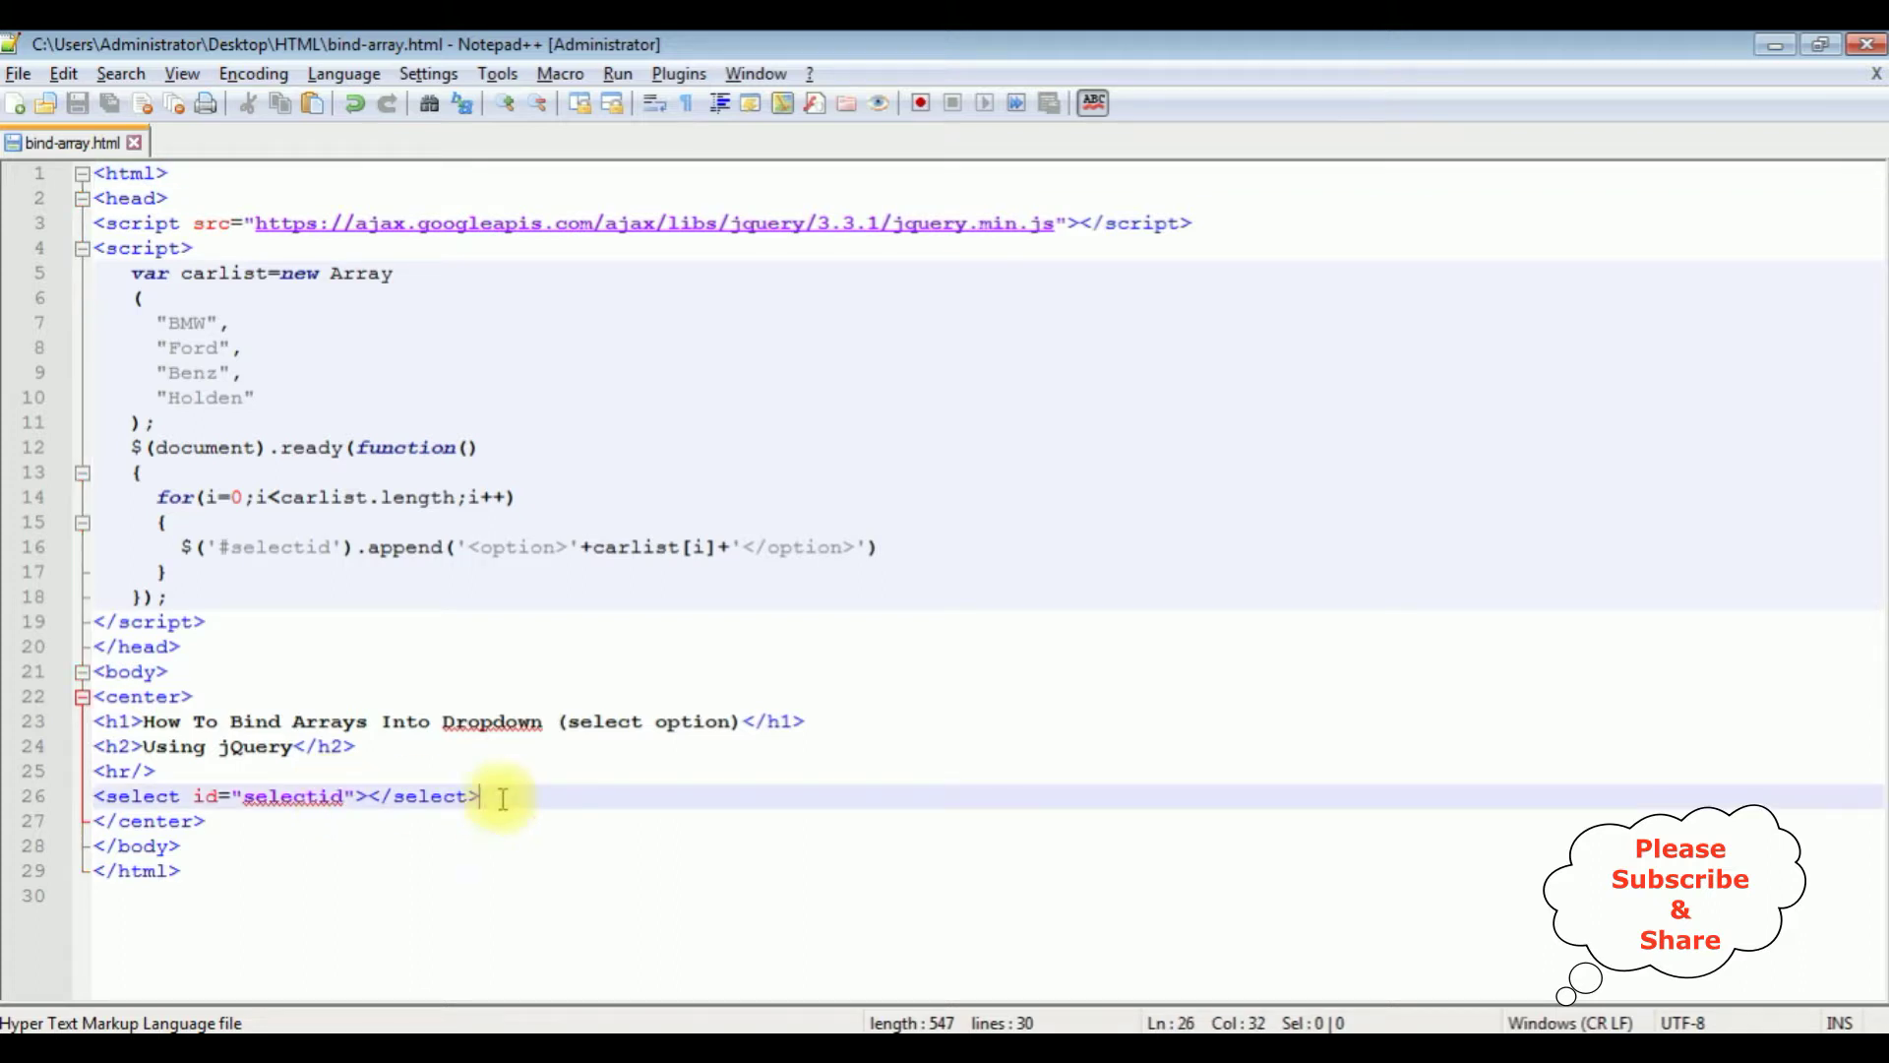
click(281, 720)
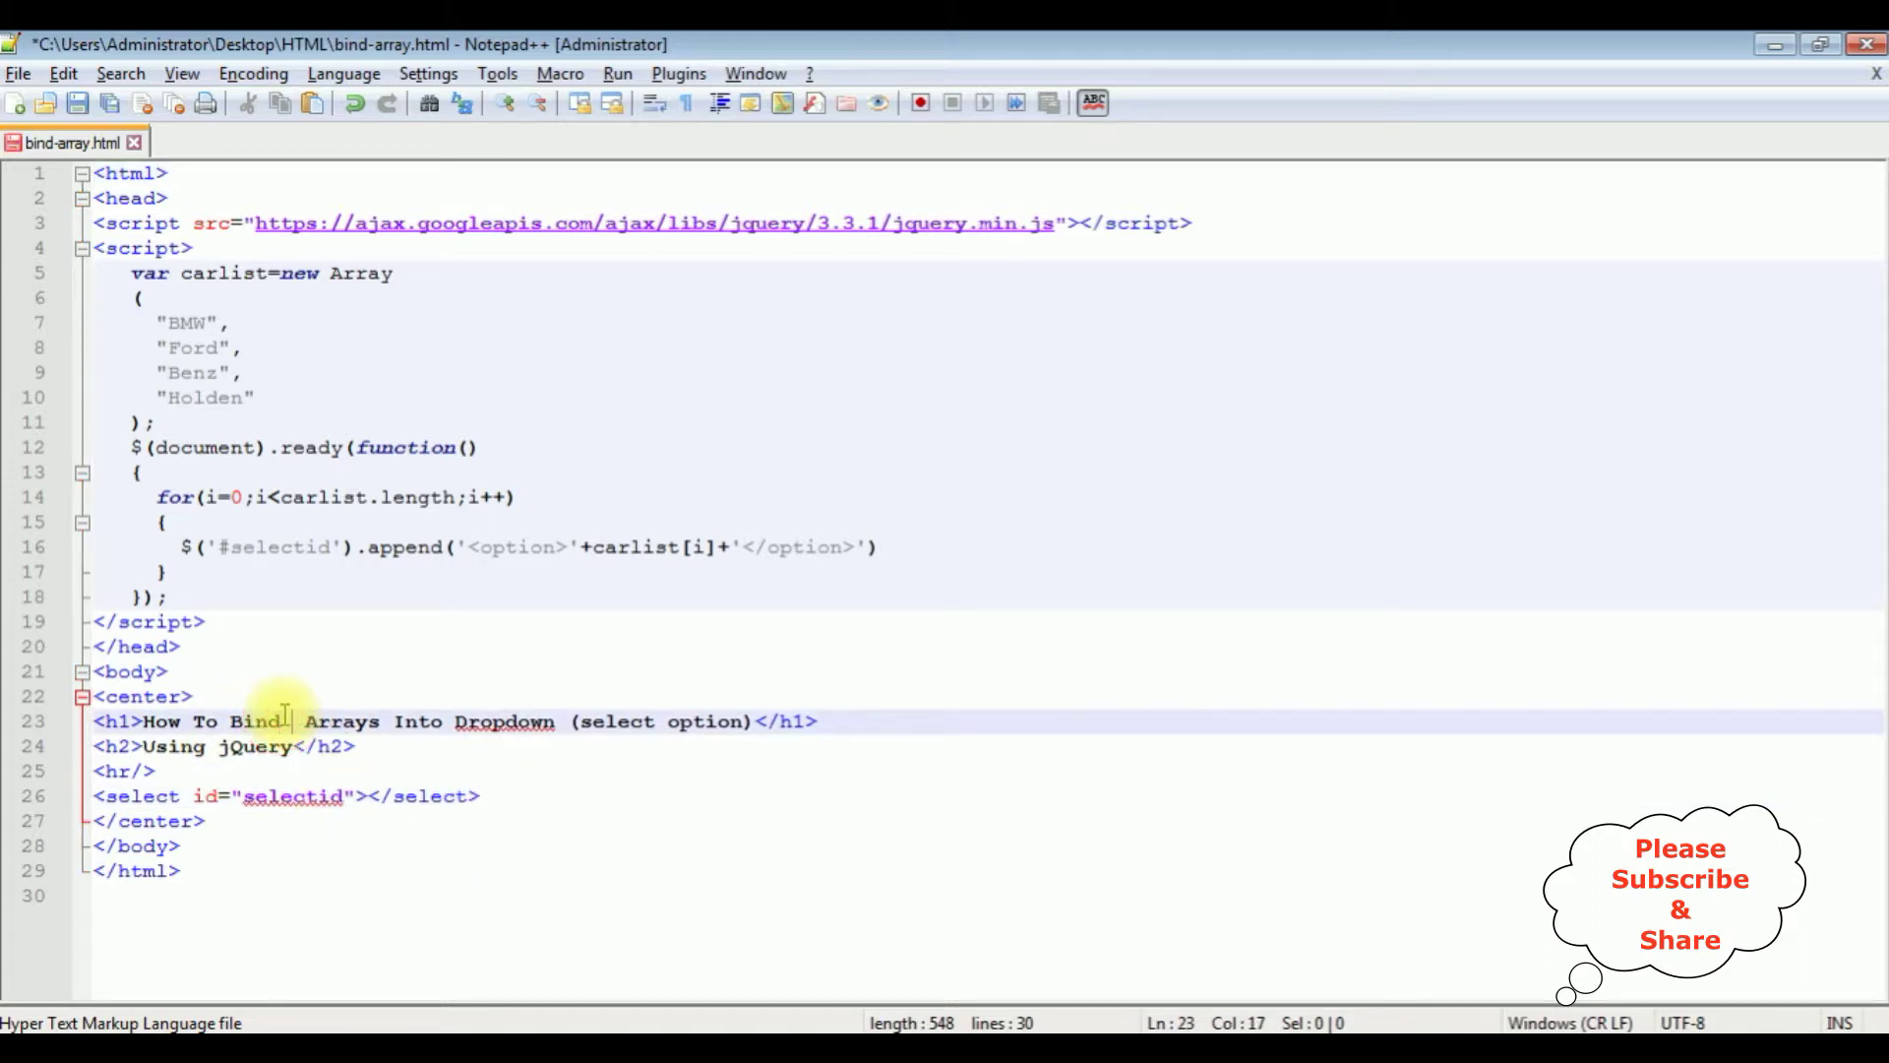
text(& D)
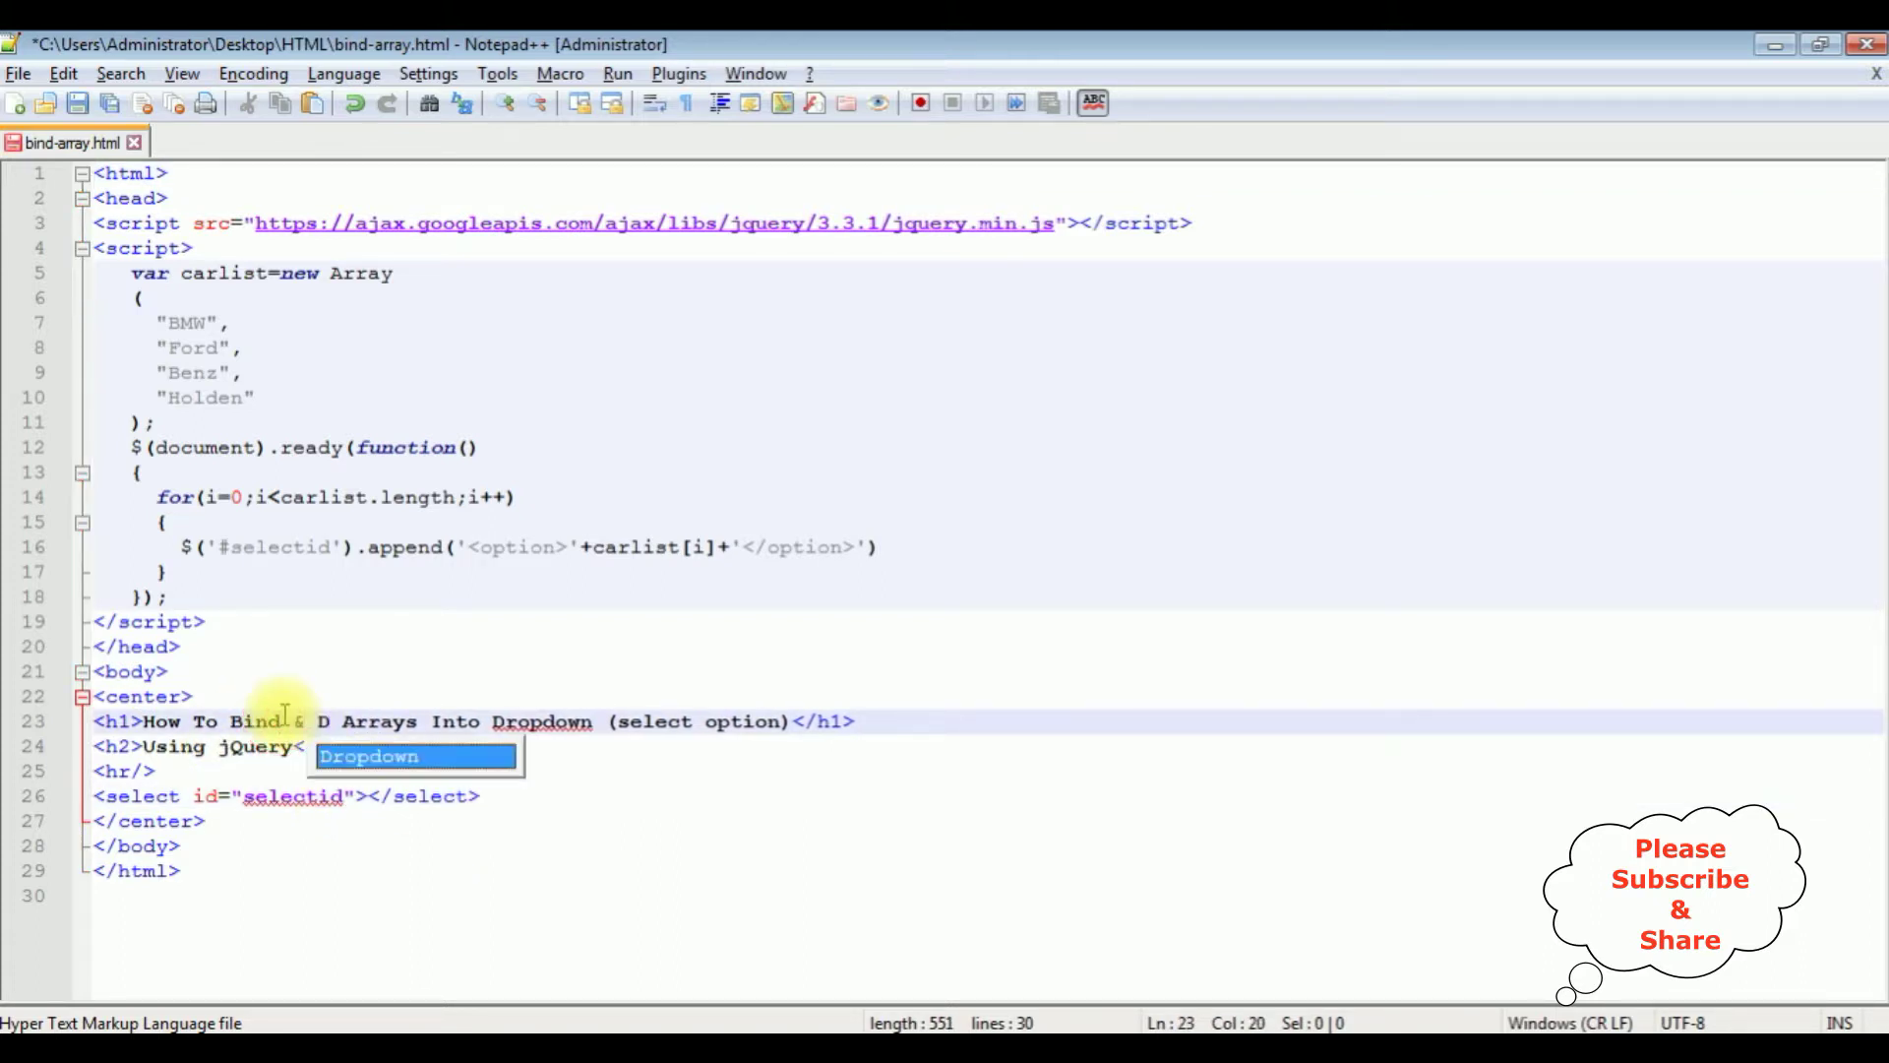
text(elete)
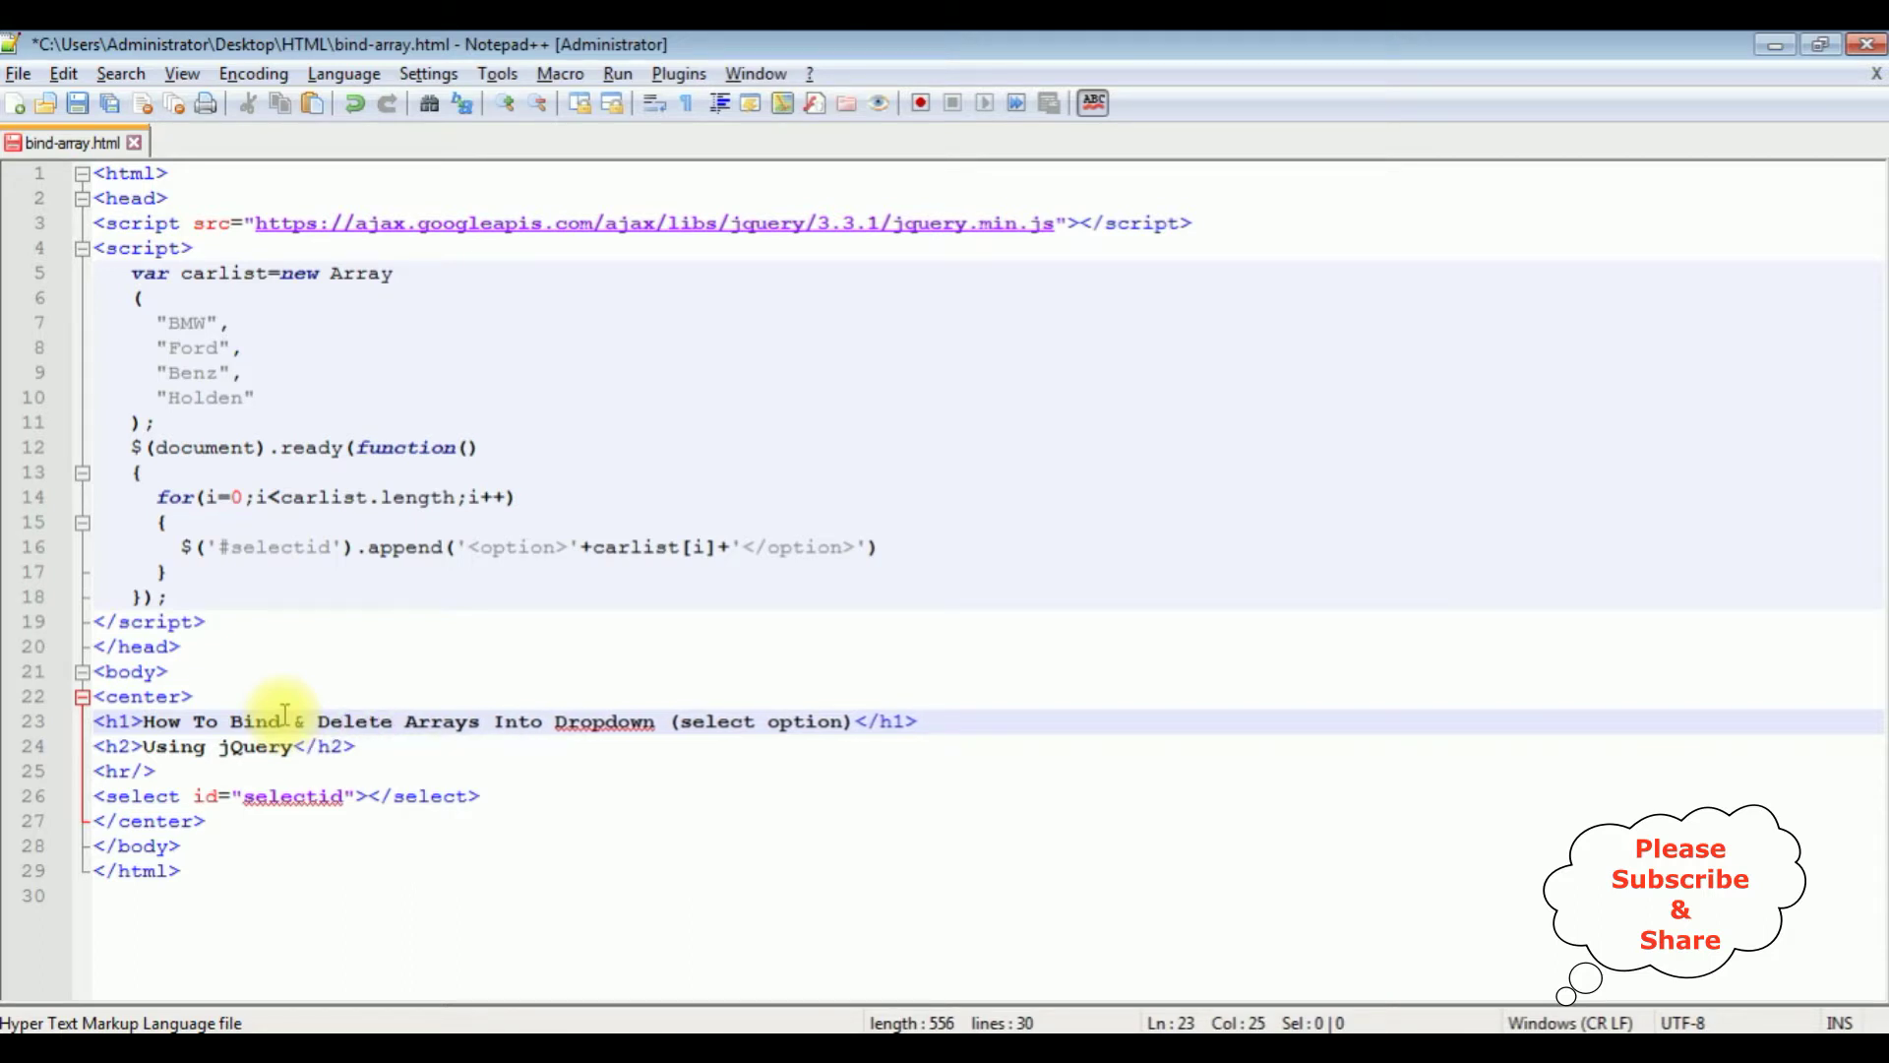
click(487, 798)
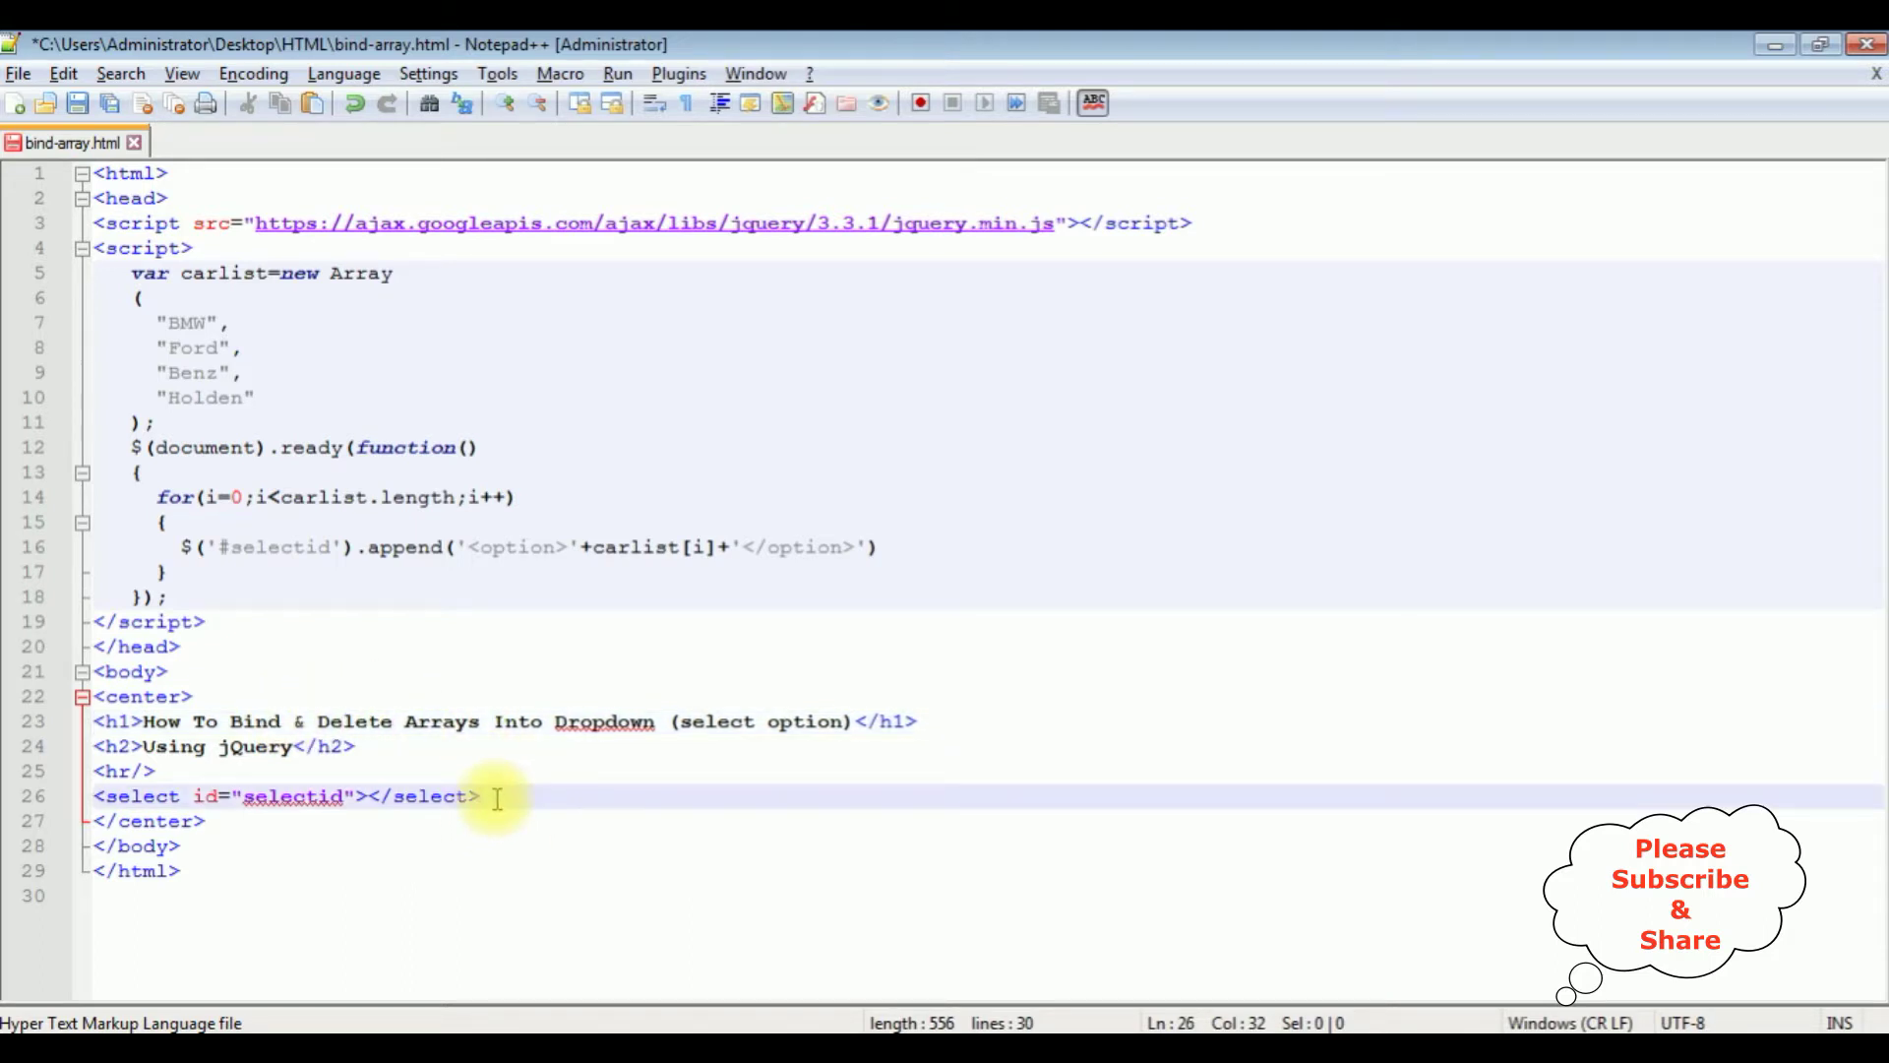
- Add <input type="button" id="butbutton" value="Delete Selected Array"/> after the select tag
key(Return)
text(<)
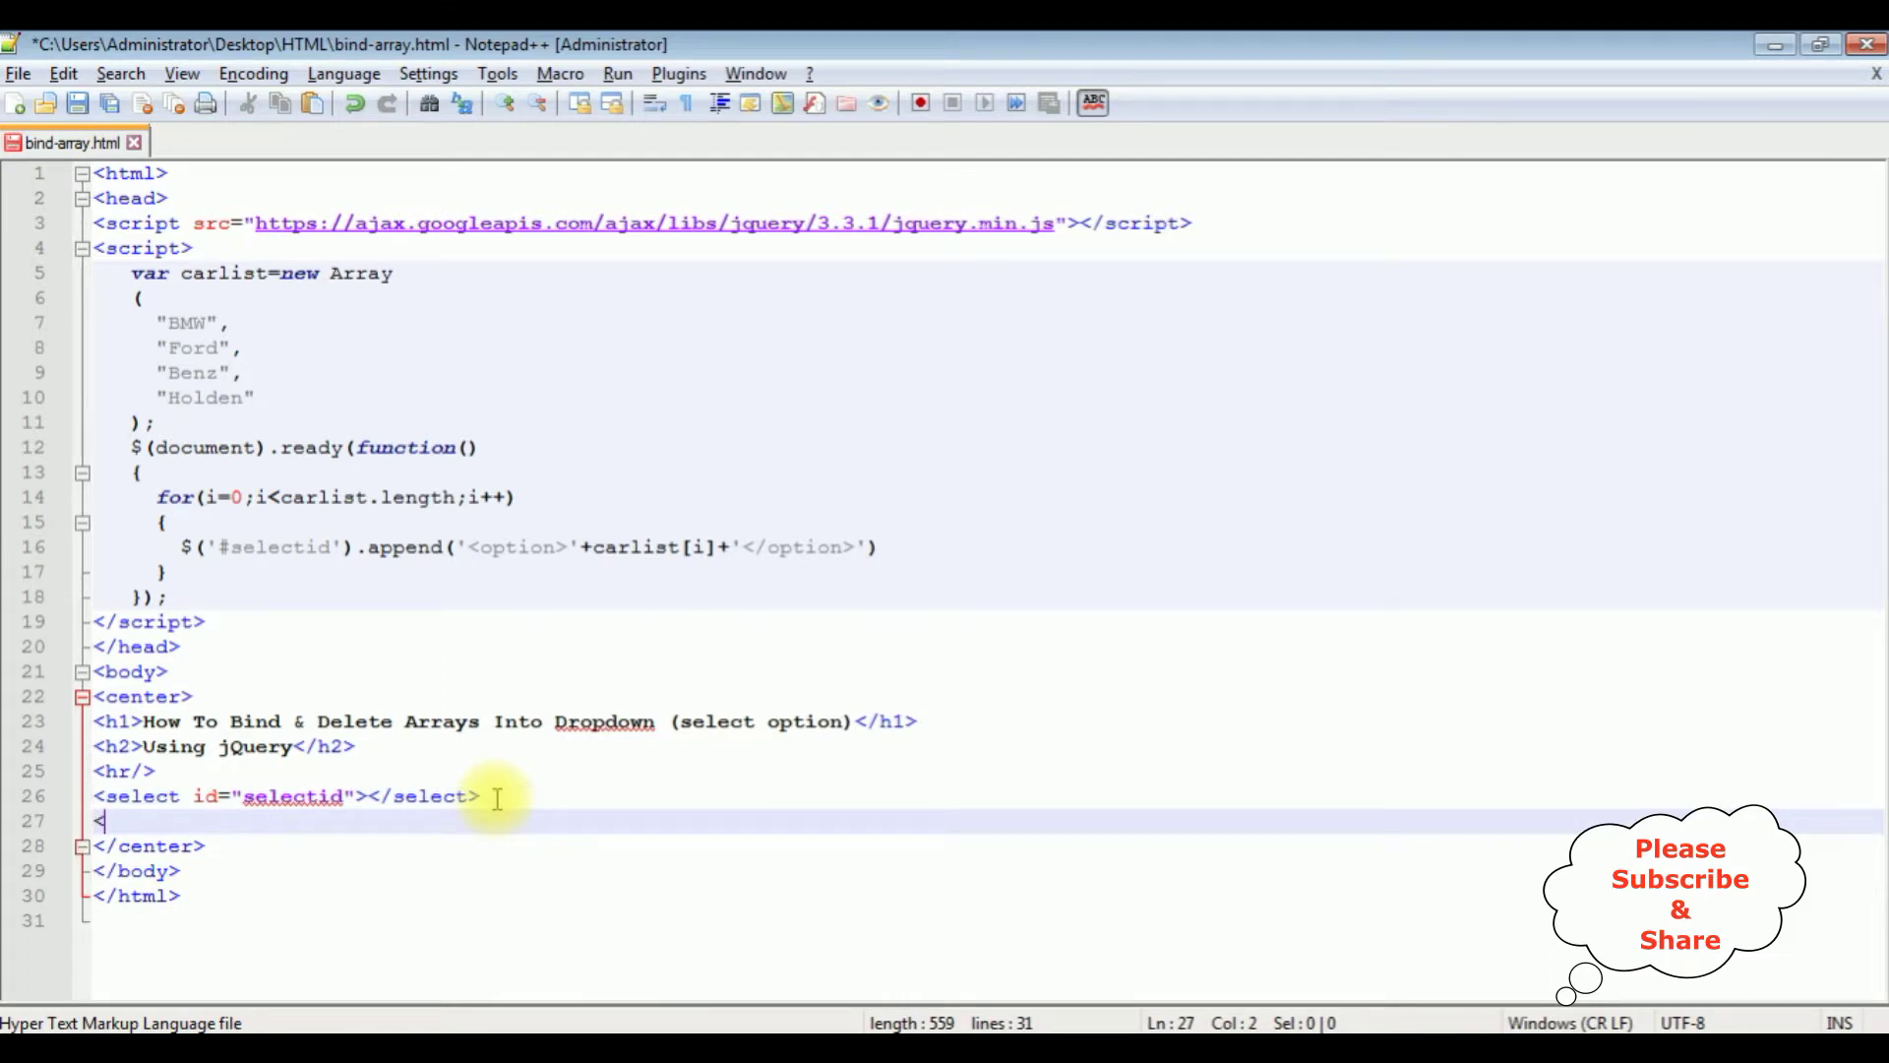
text(input )
text(type=")
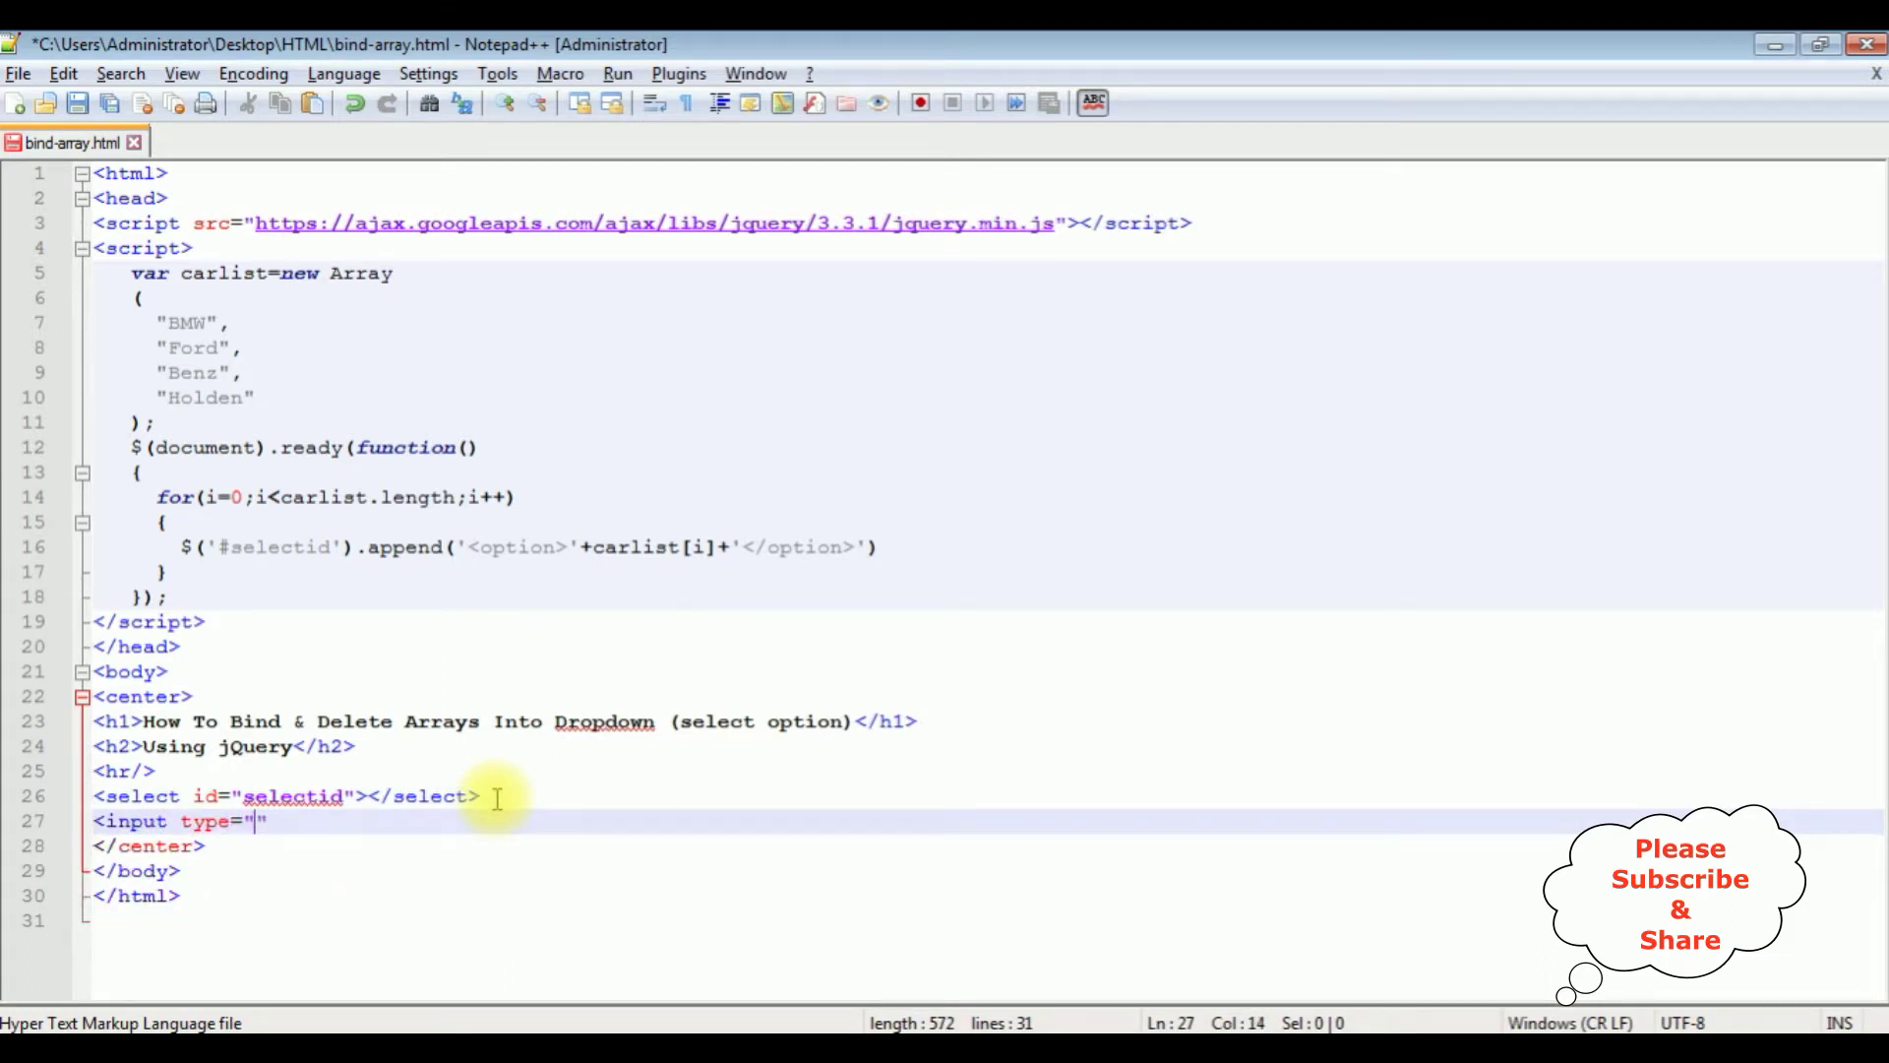
text(button" )
text(id=")
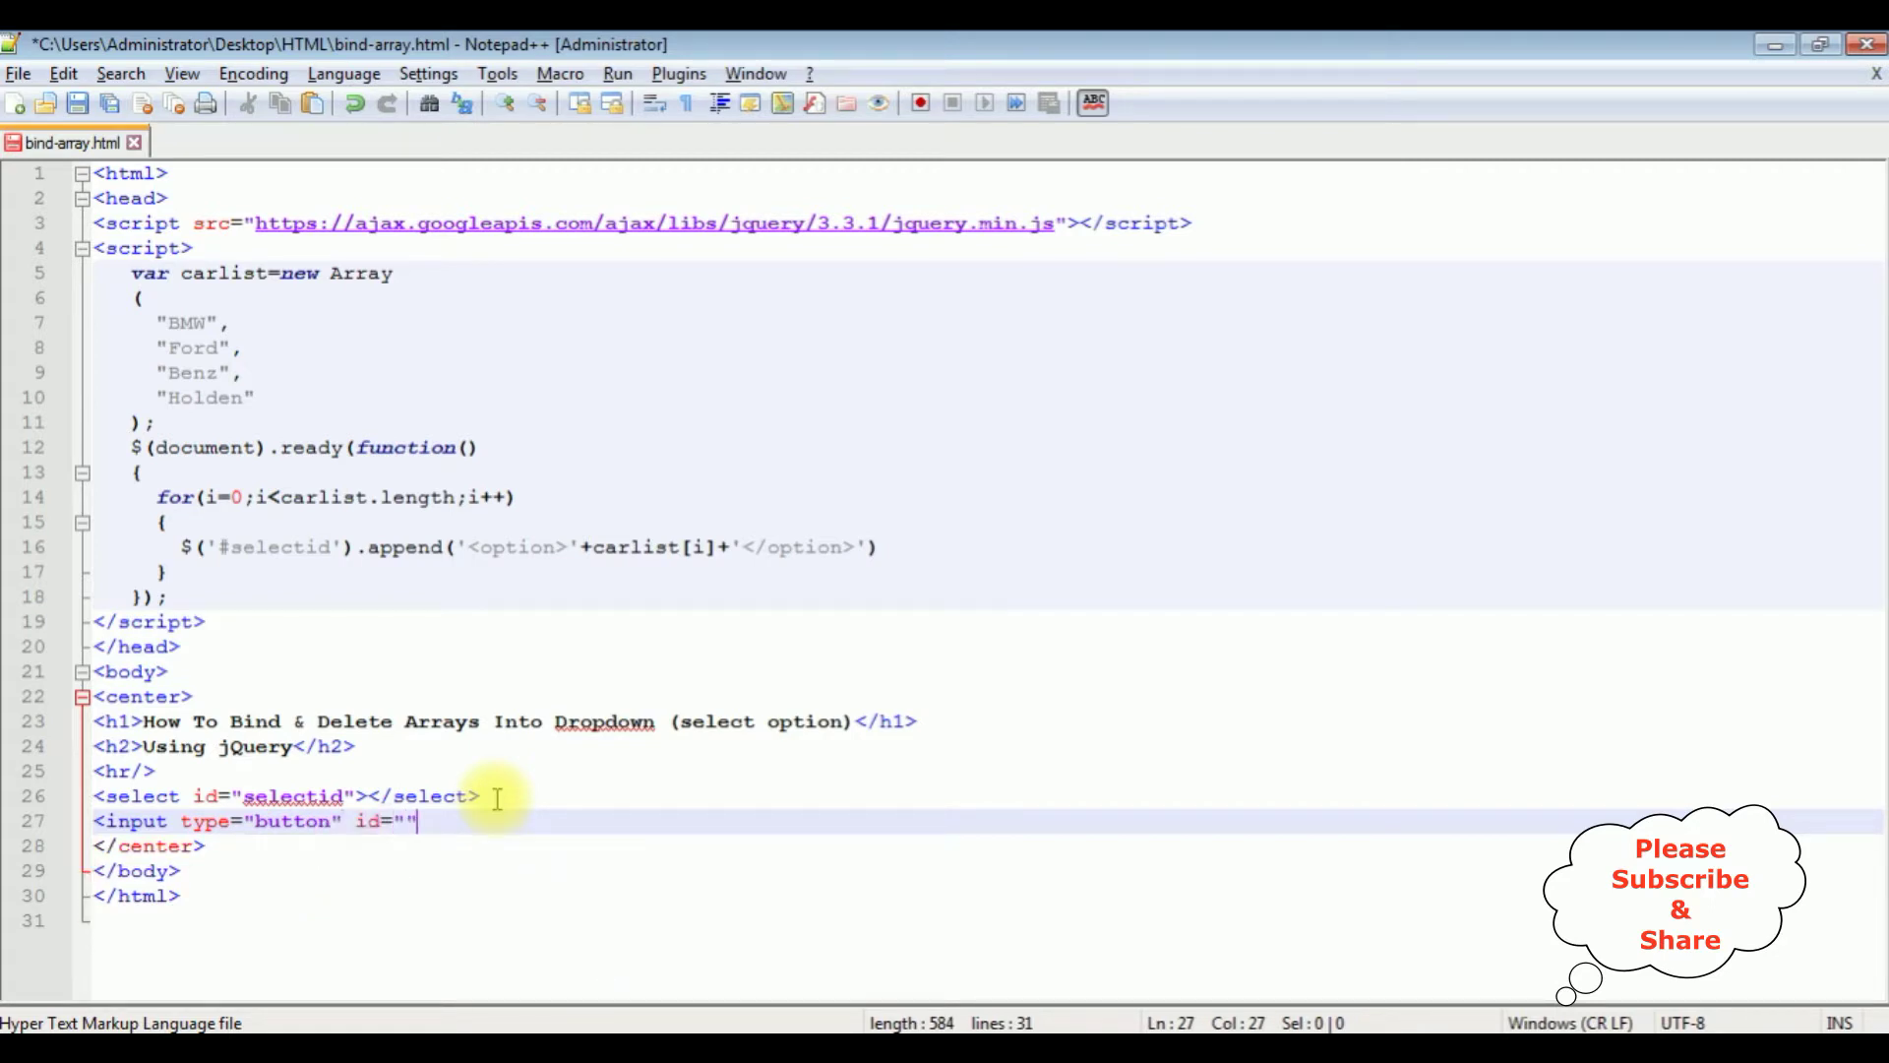
text(butbutton)
text(" value)
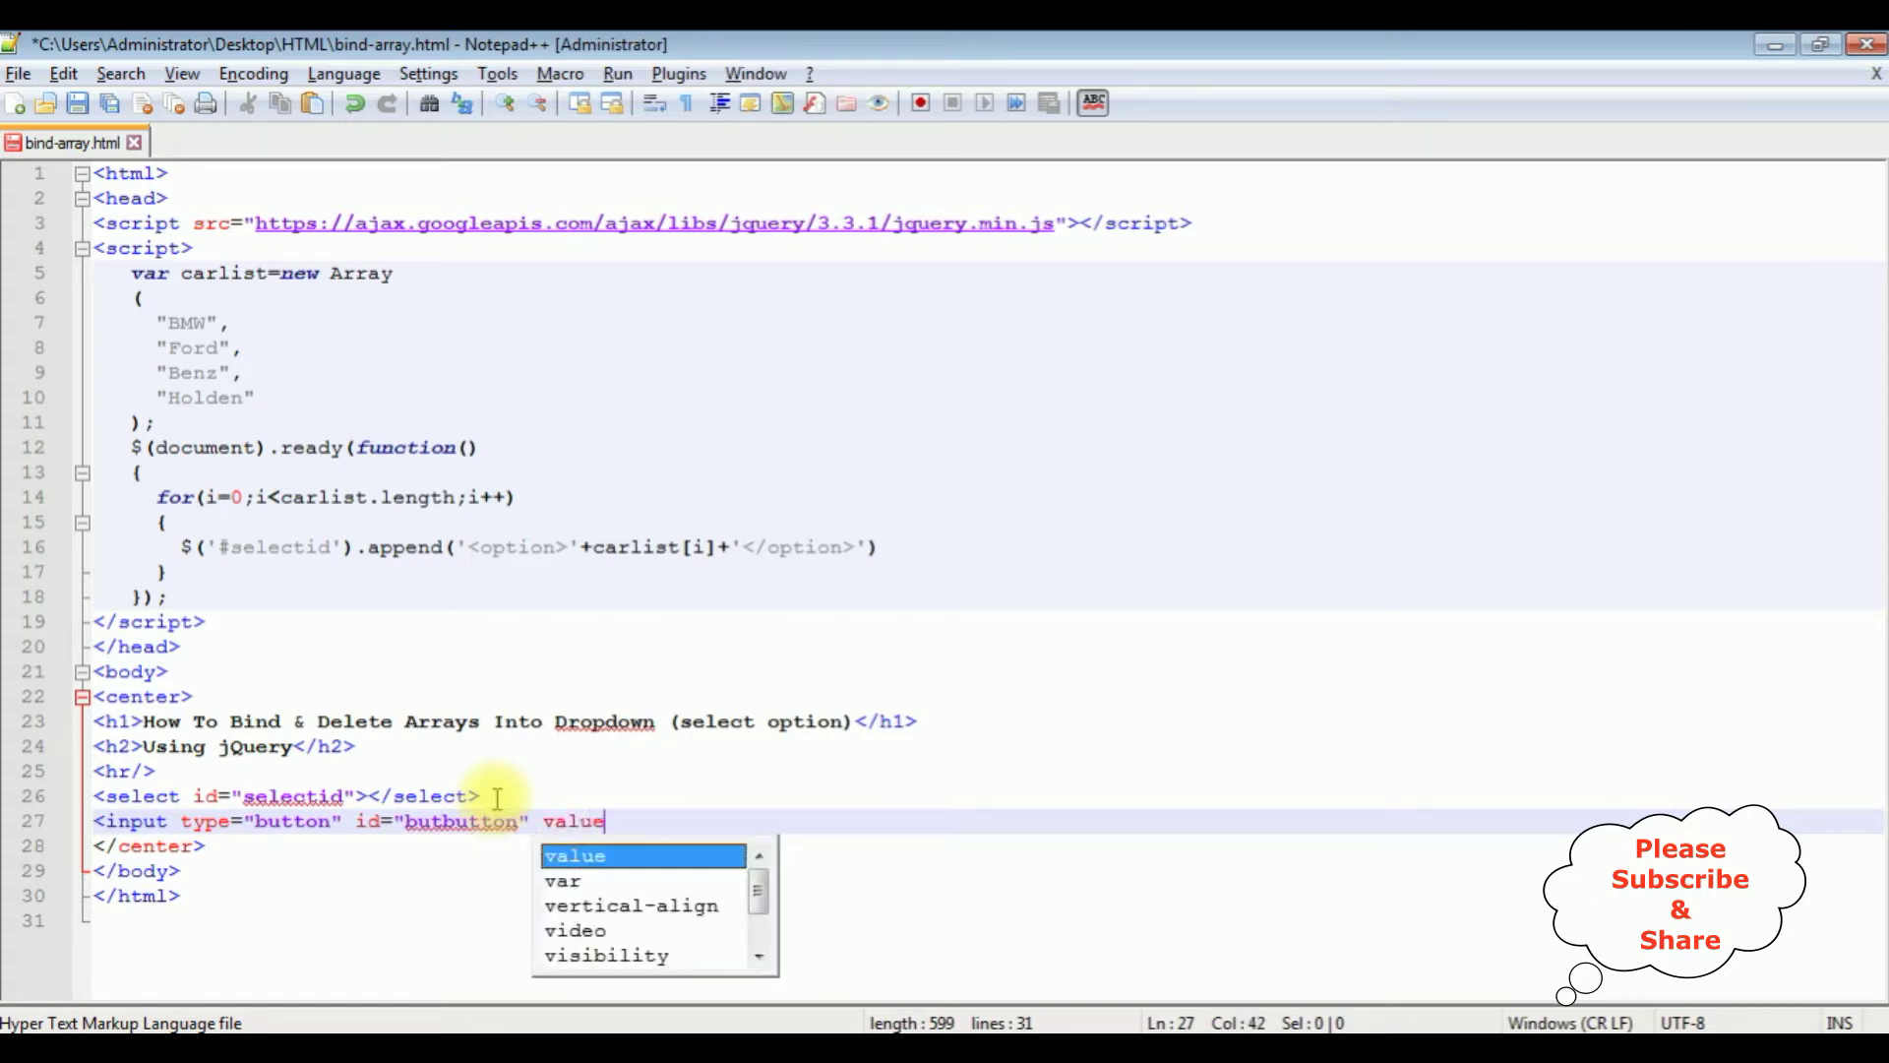
text(=")
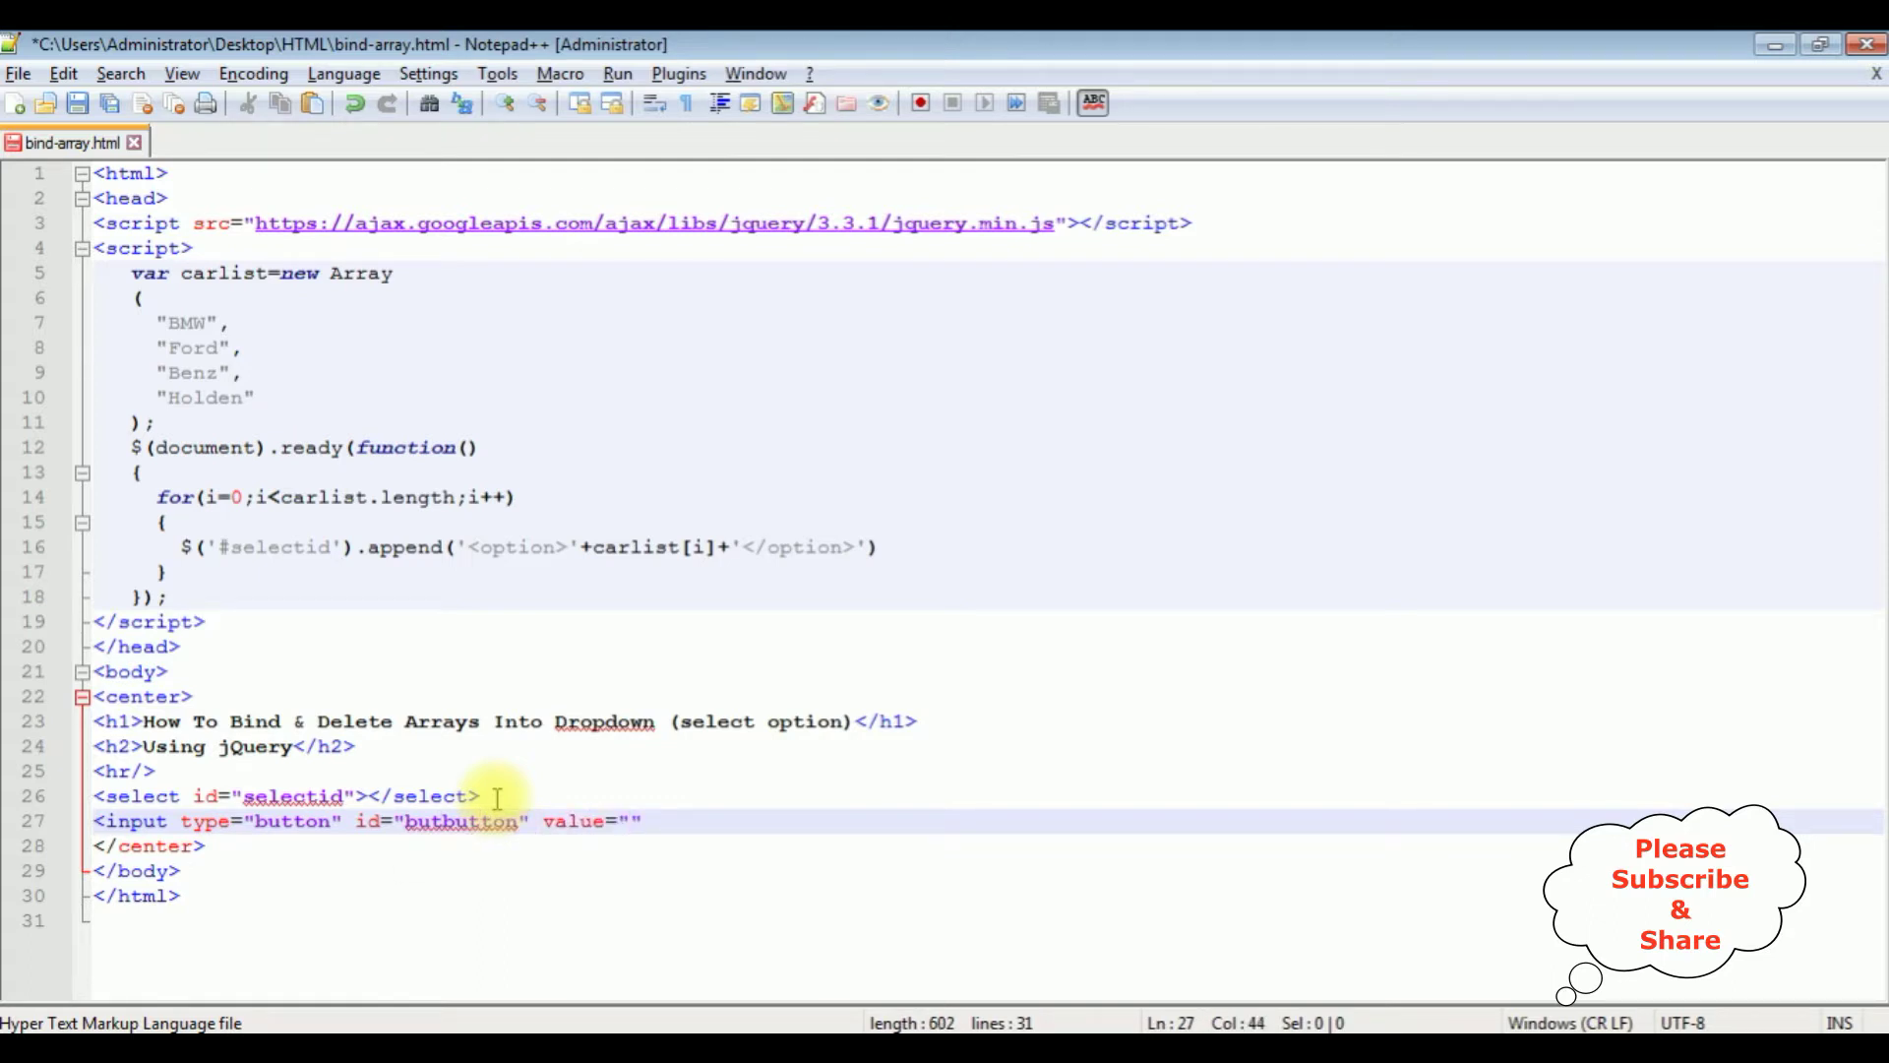
text(Delete)
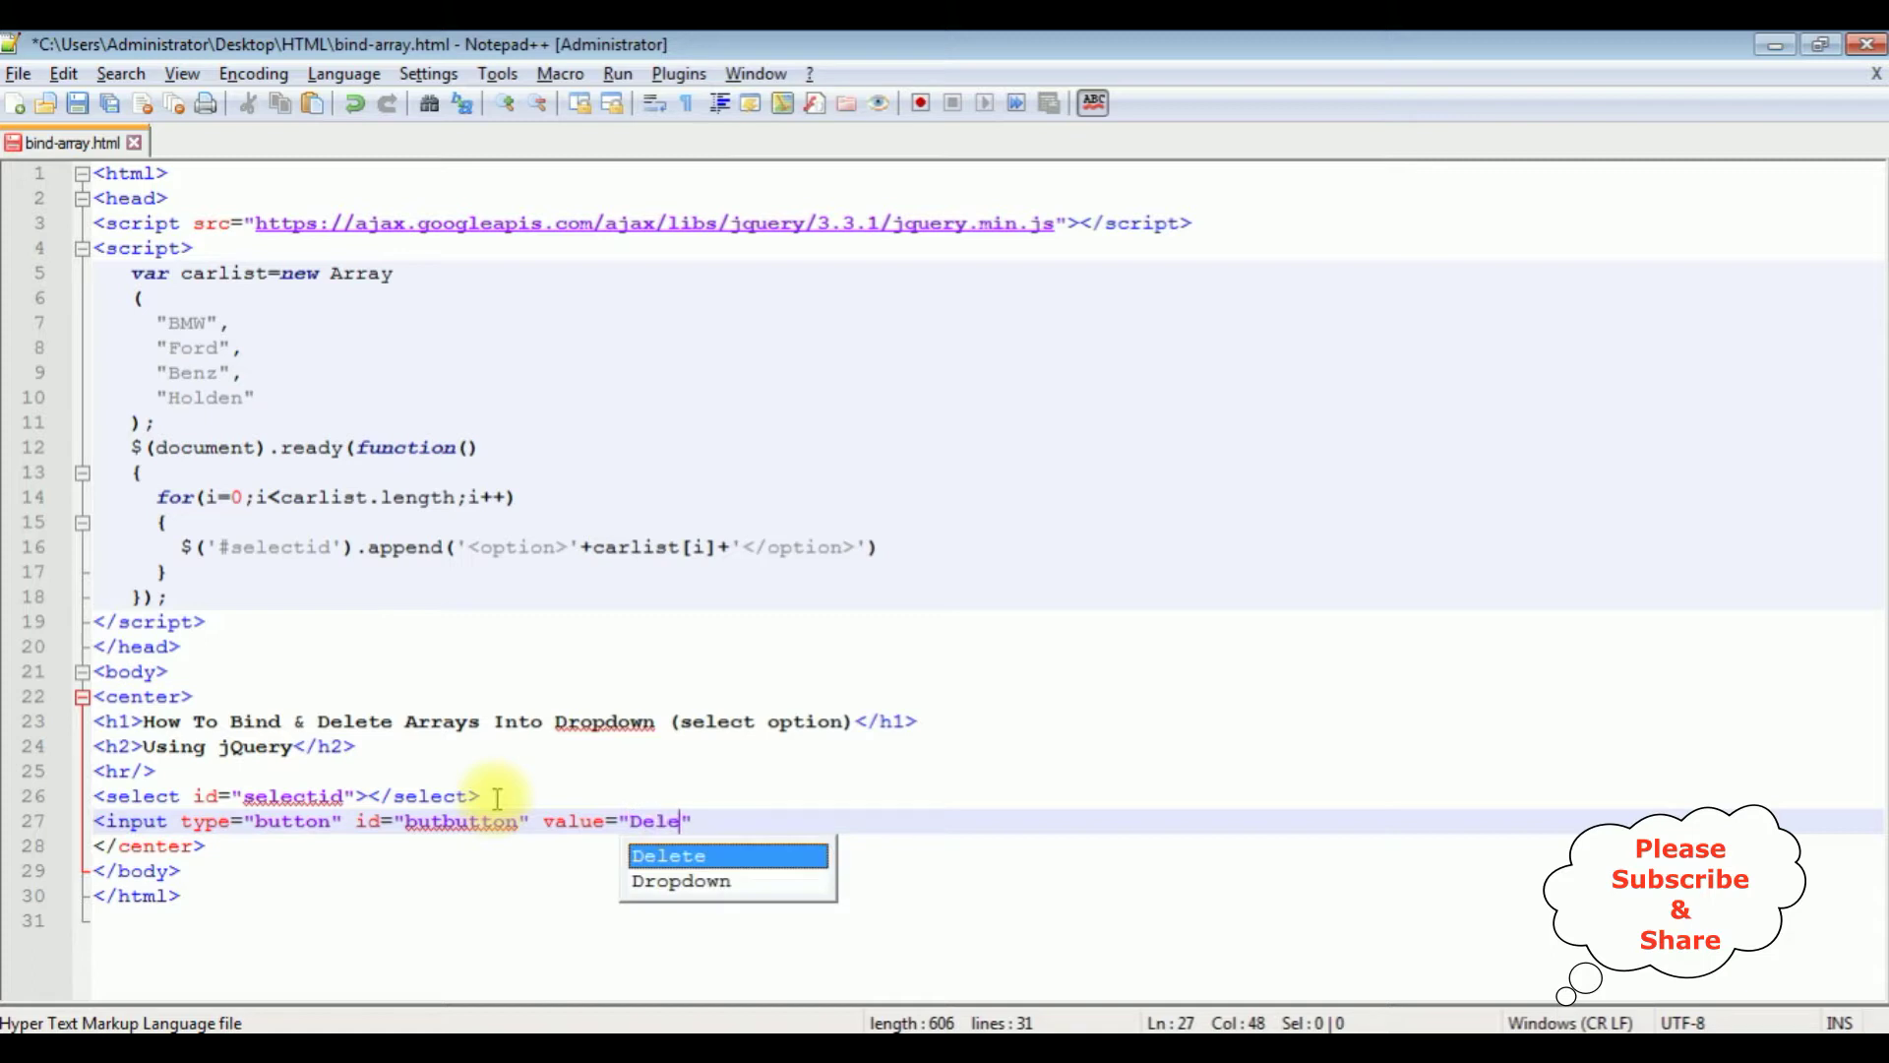
text( S)
text(elec)
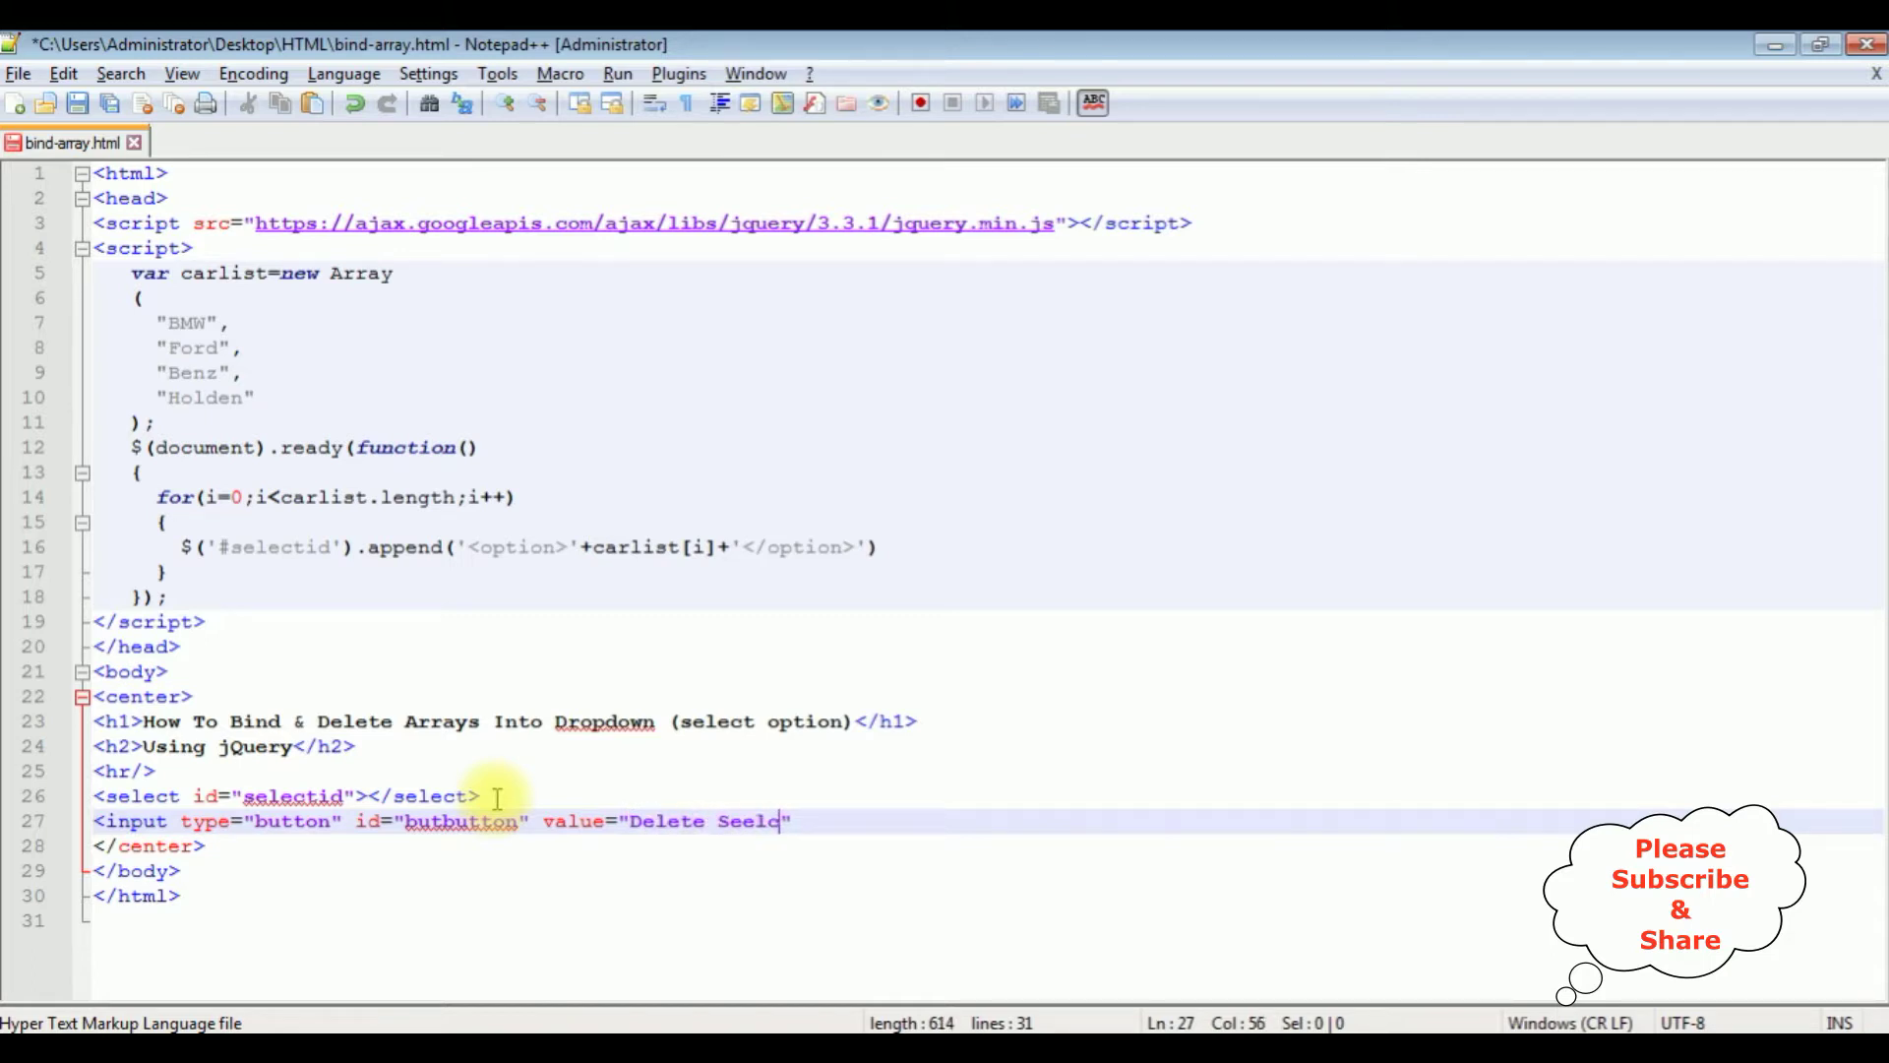
key(BackSpace)
key(BackSpace)
key(BackSpace)
text(lected)
text( Array)
key(Right)
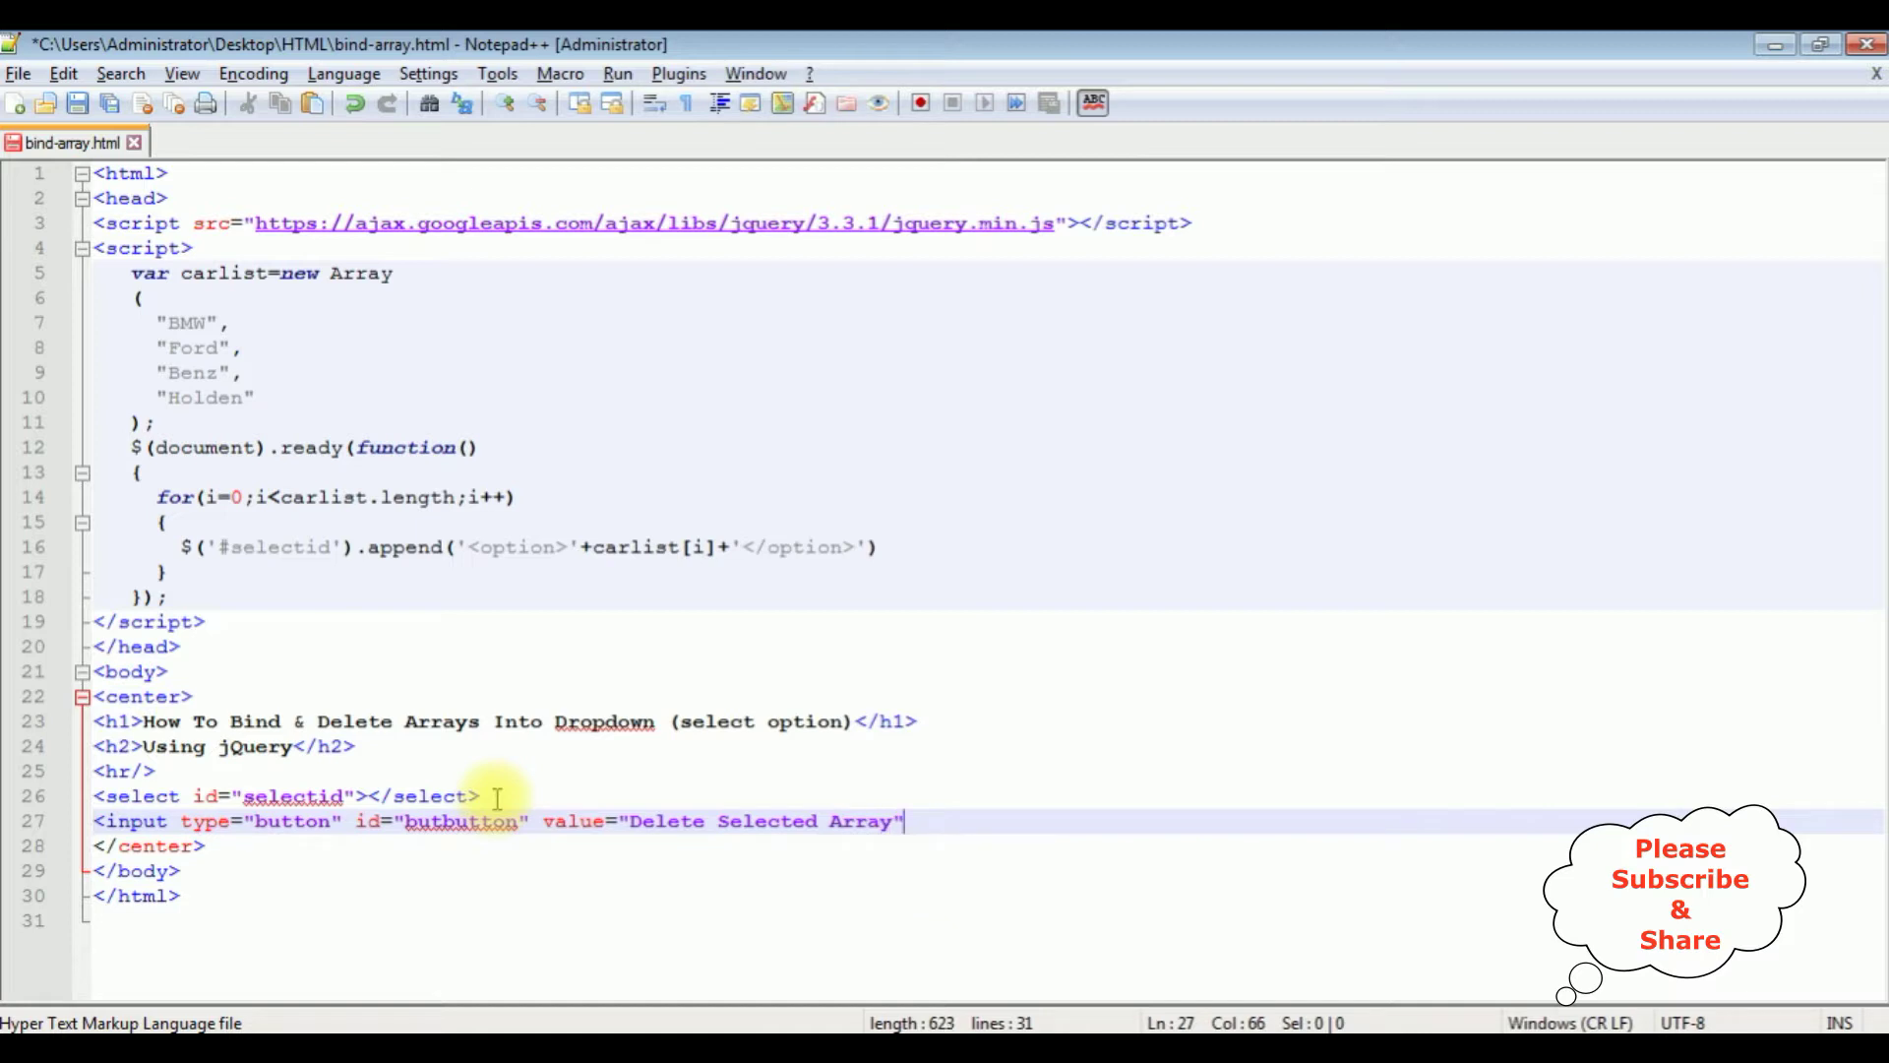
text(>)
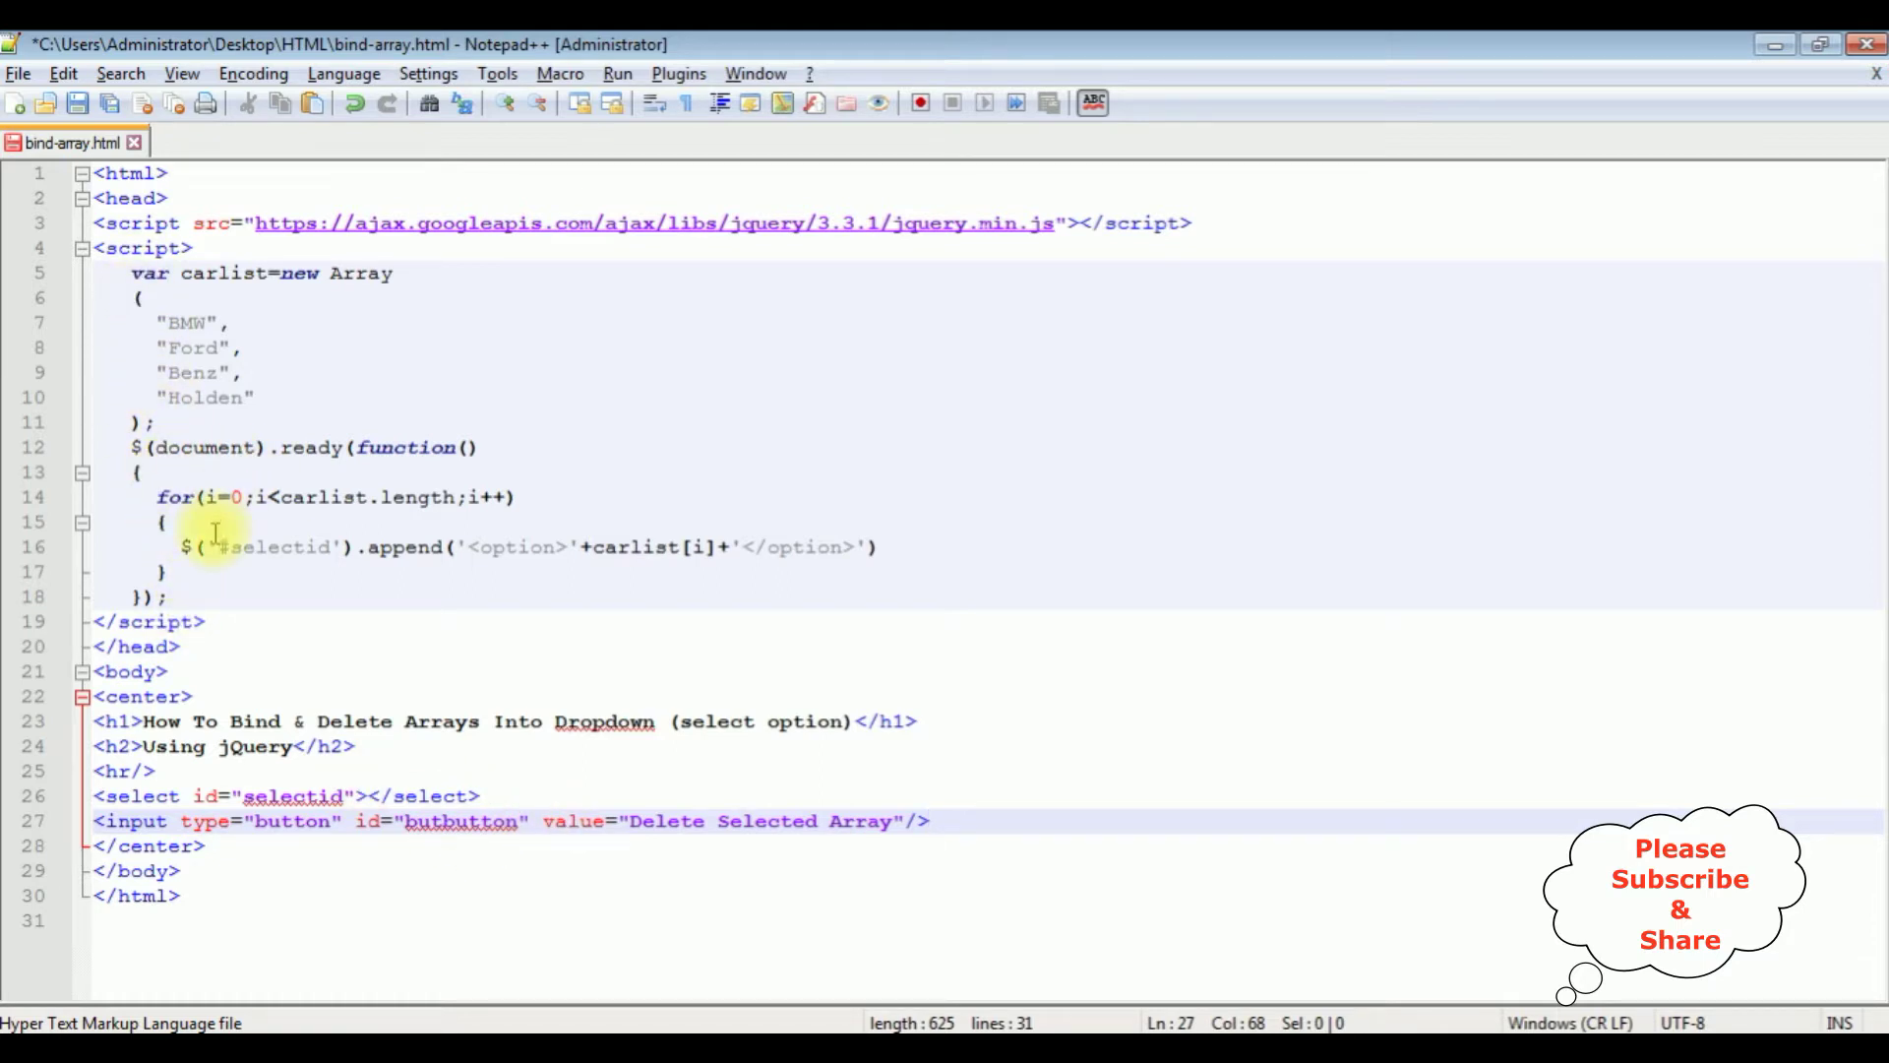
click(193, 570)
- Write an empty $("#butbutton").click(function(){ }); handler below the for loop, pasting the copied id
key(Return)
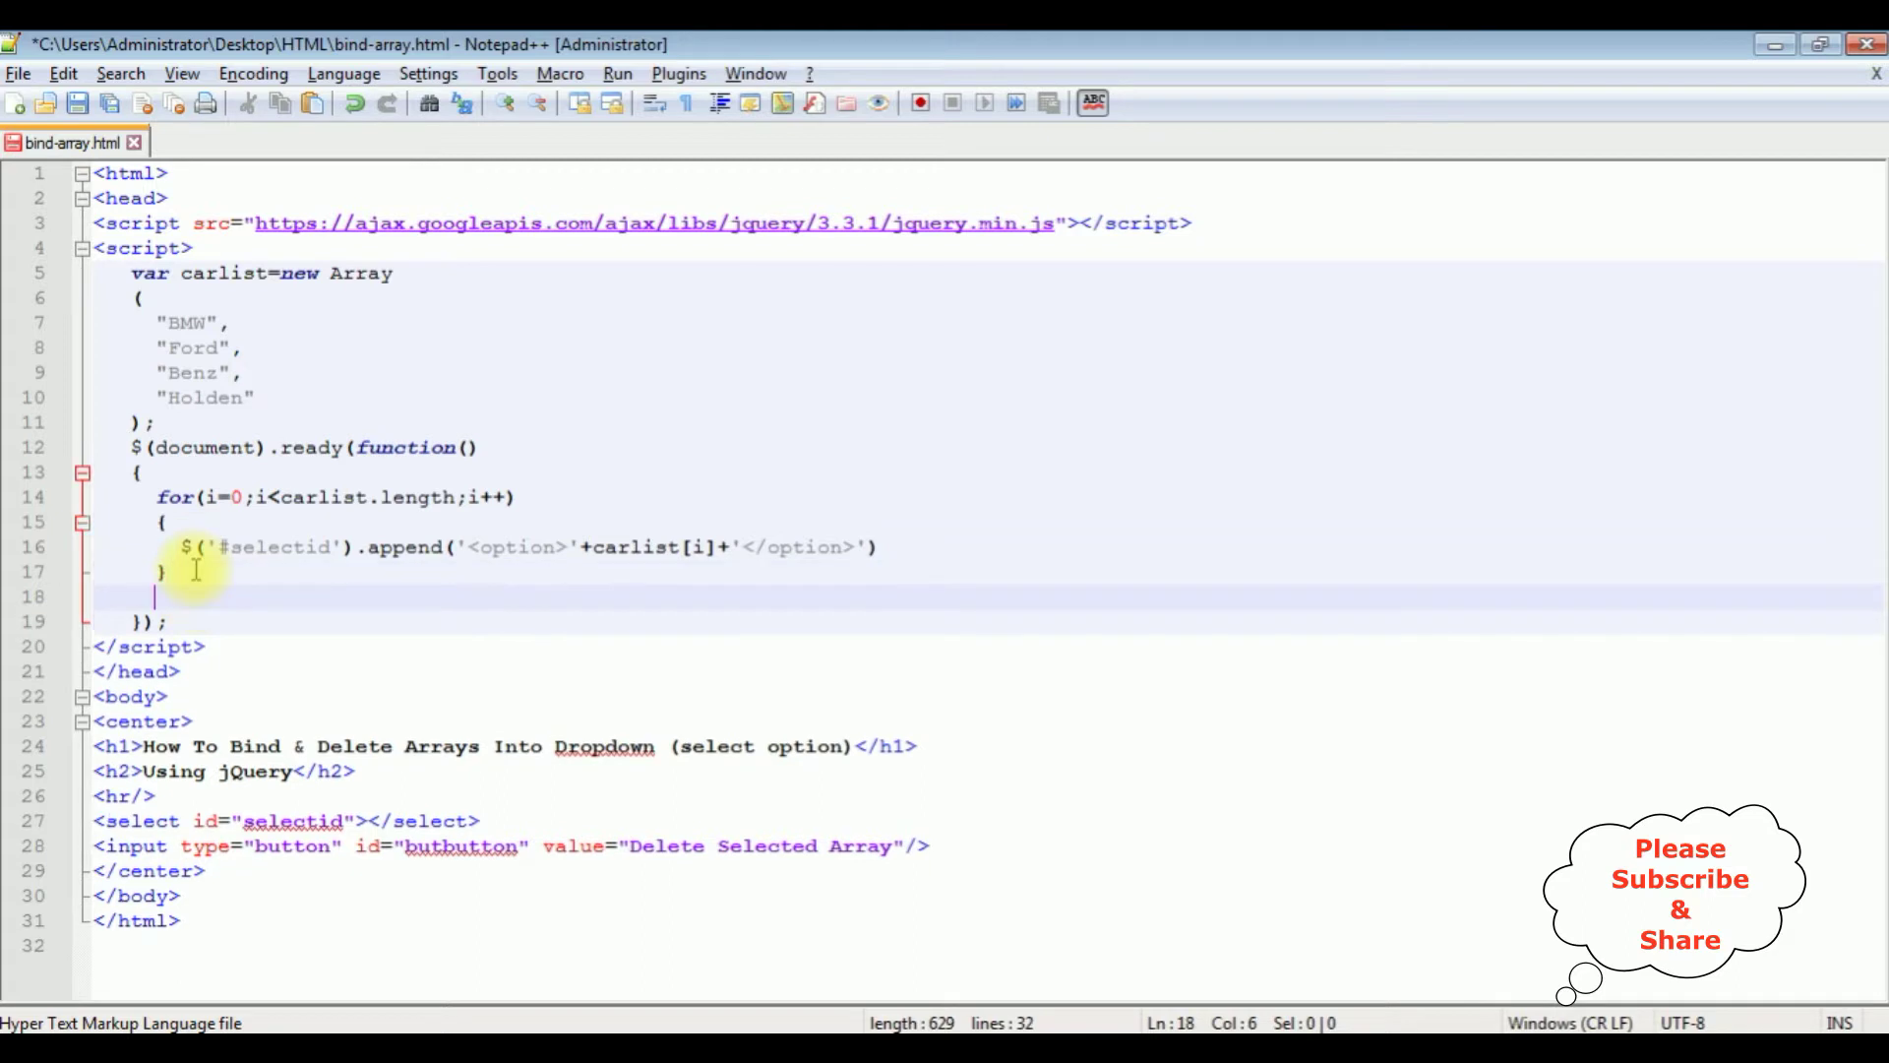
key(Return)
key(Up)
key(Return)
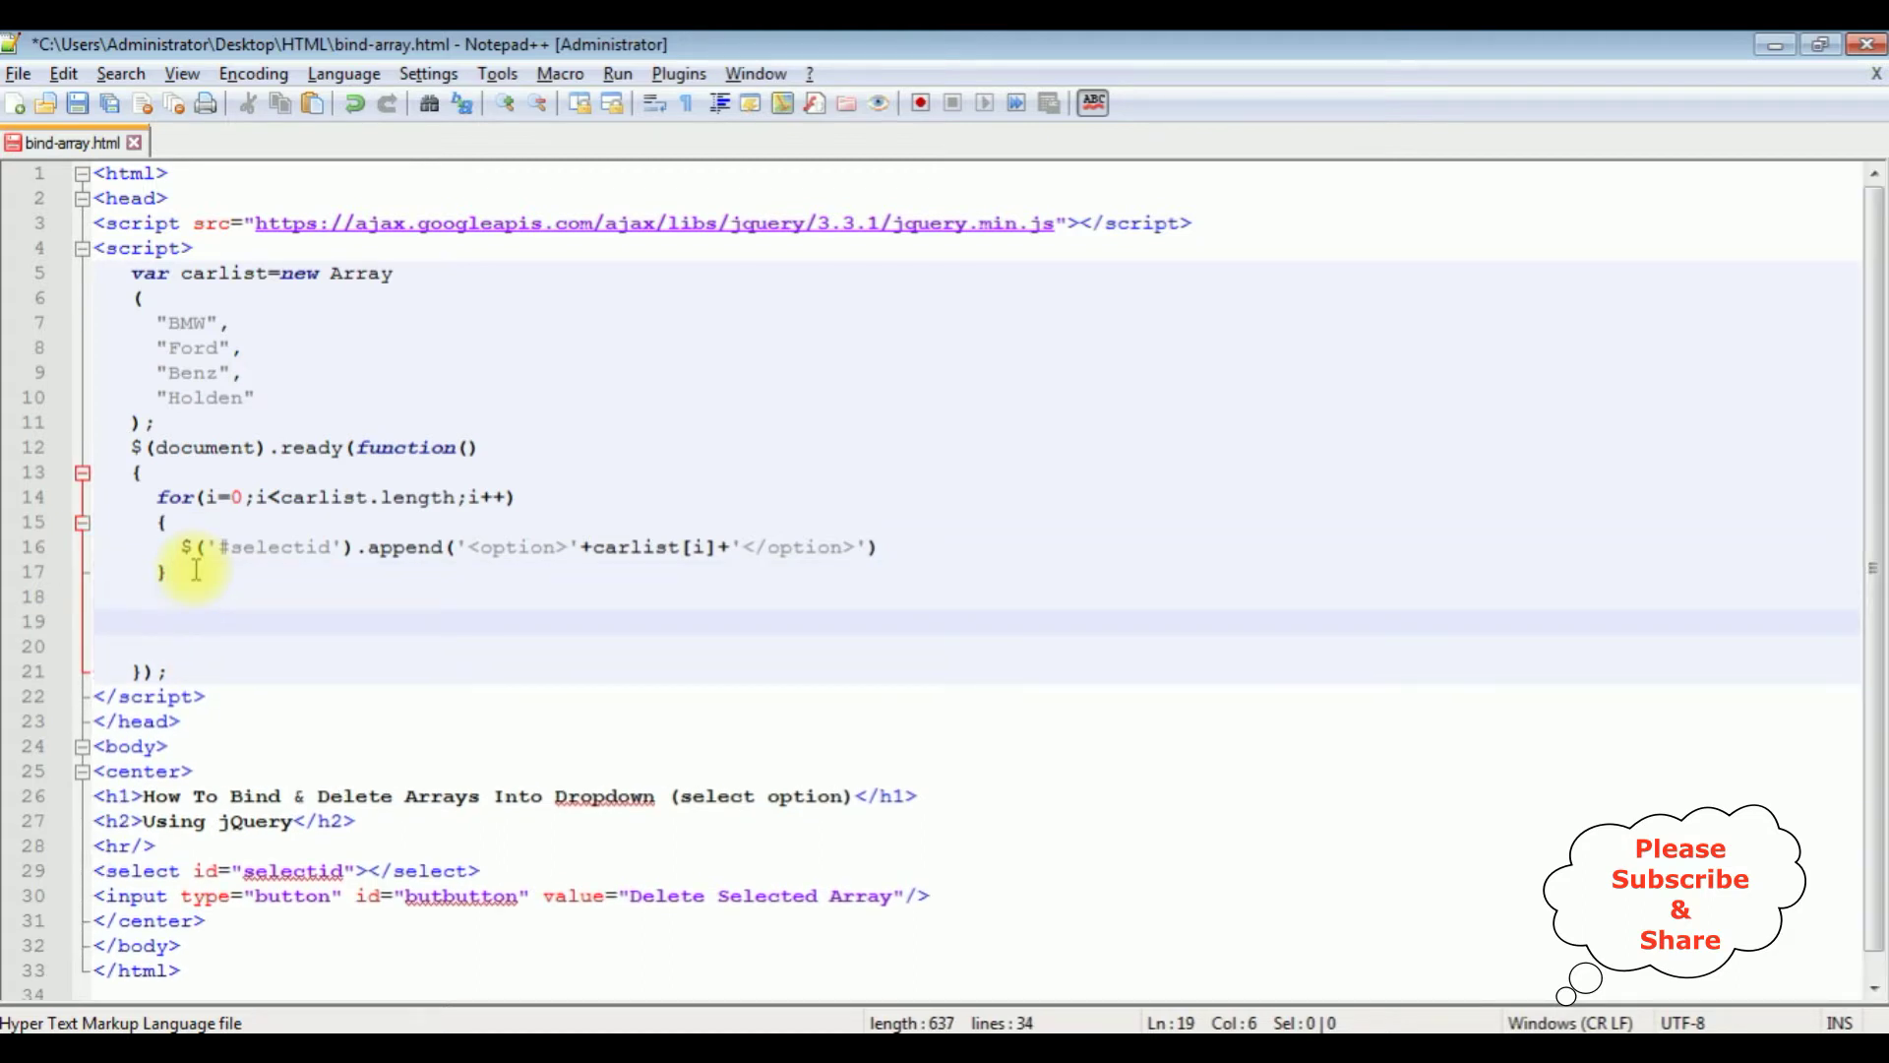
text(())
text(")
double_click(458, 897)
key(ctrl+c)
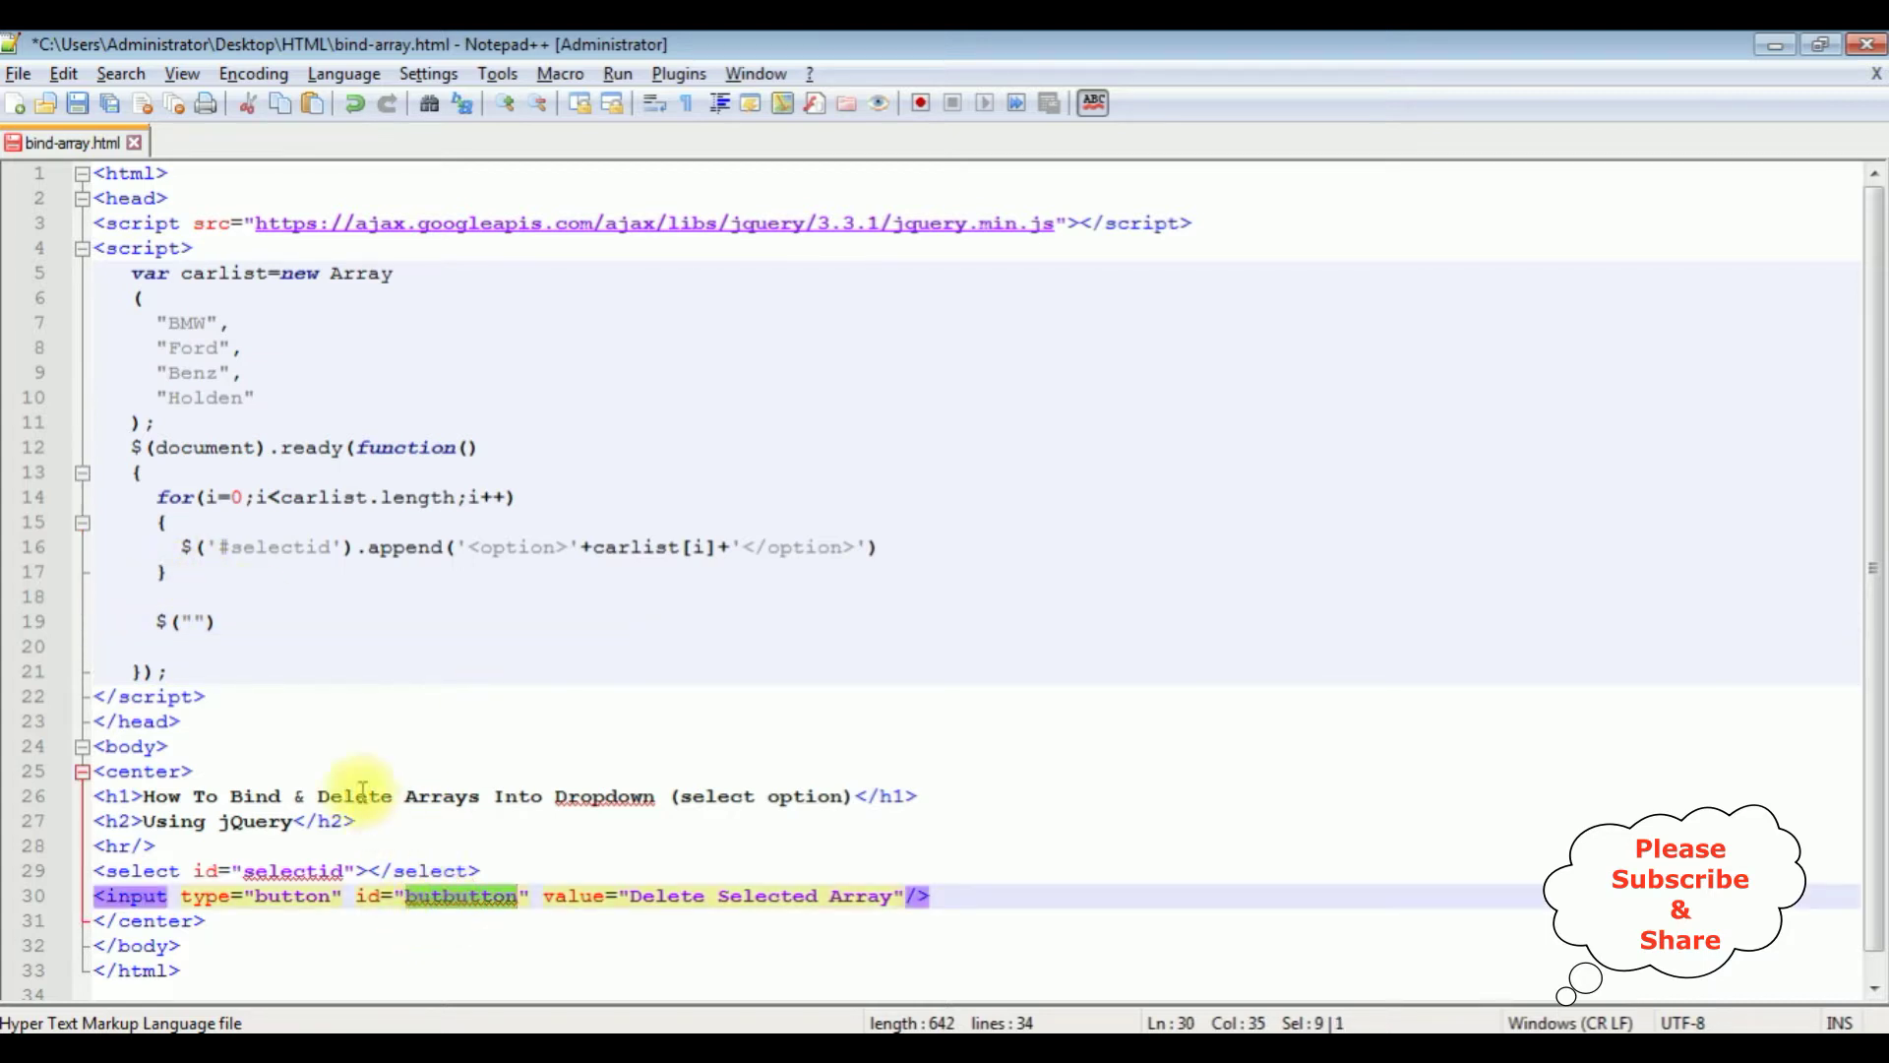
click(194, 621)
text(#)
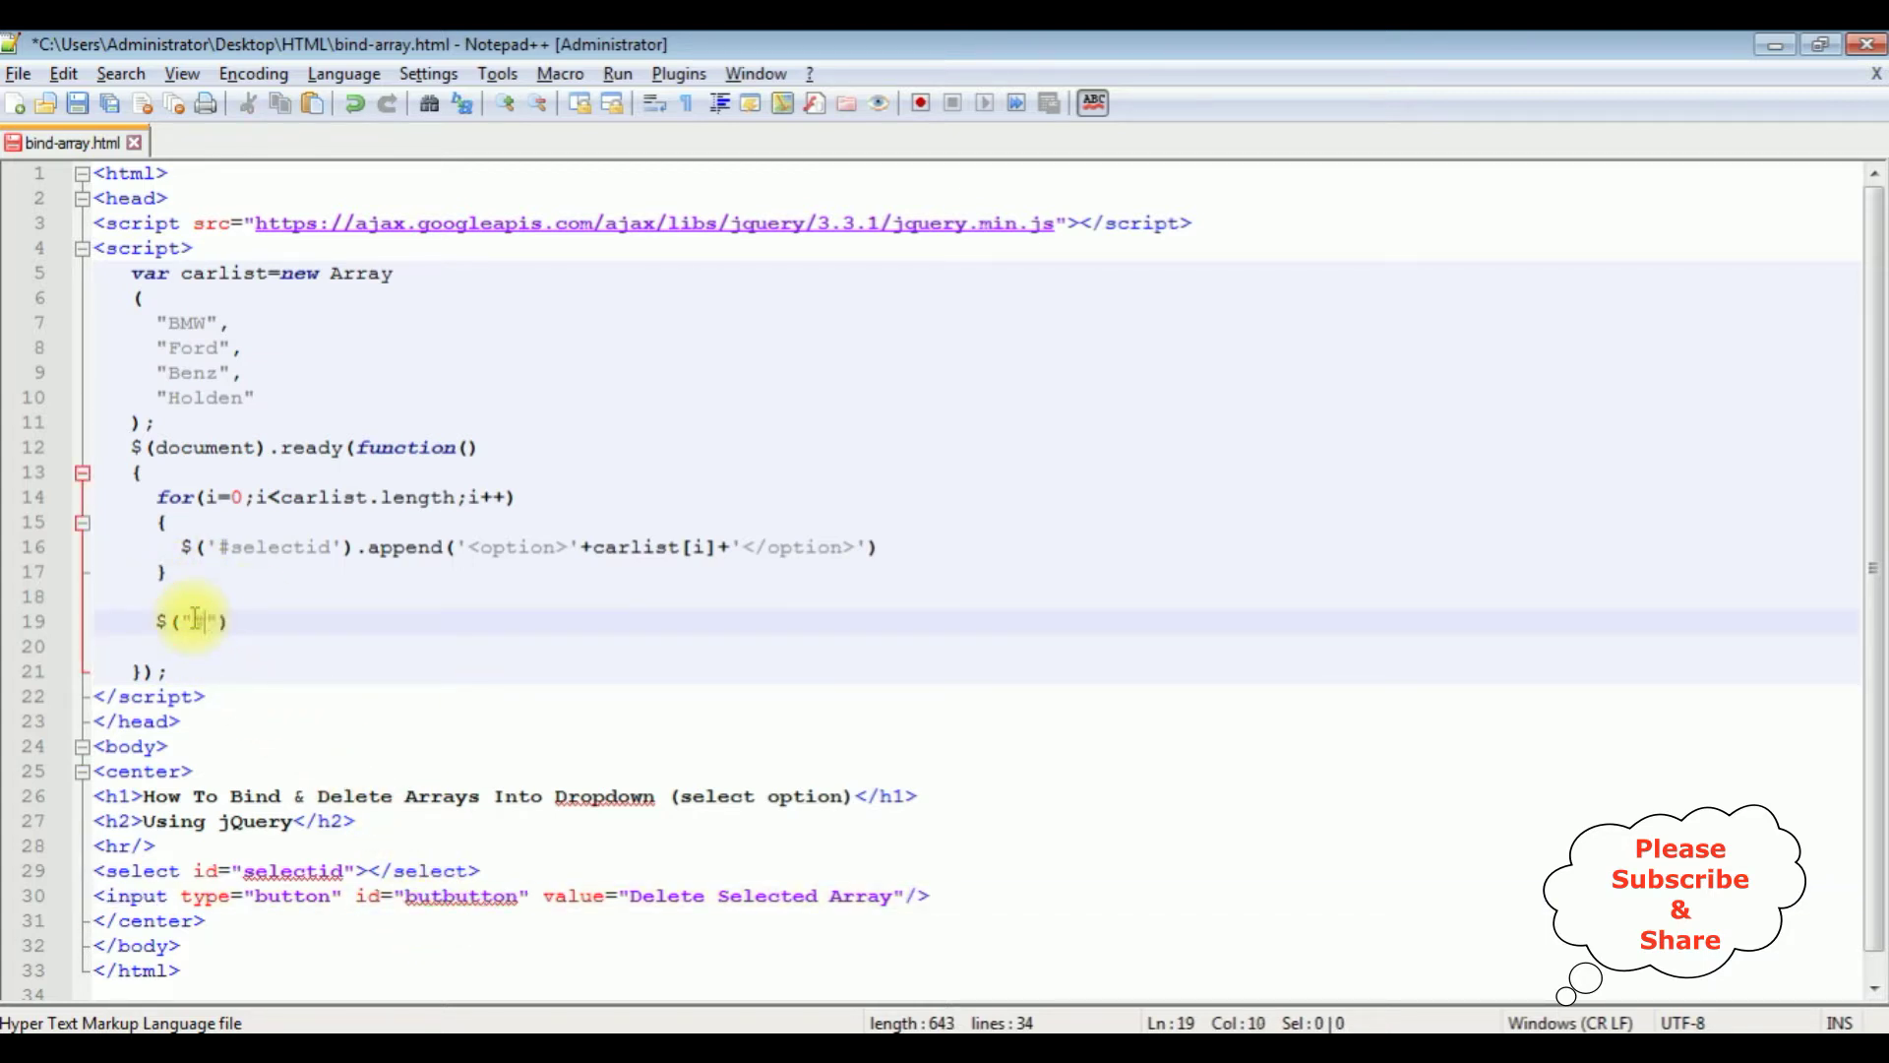
key(ctrl+v)
text(click(fu)
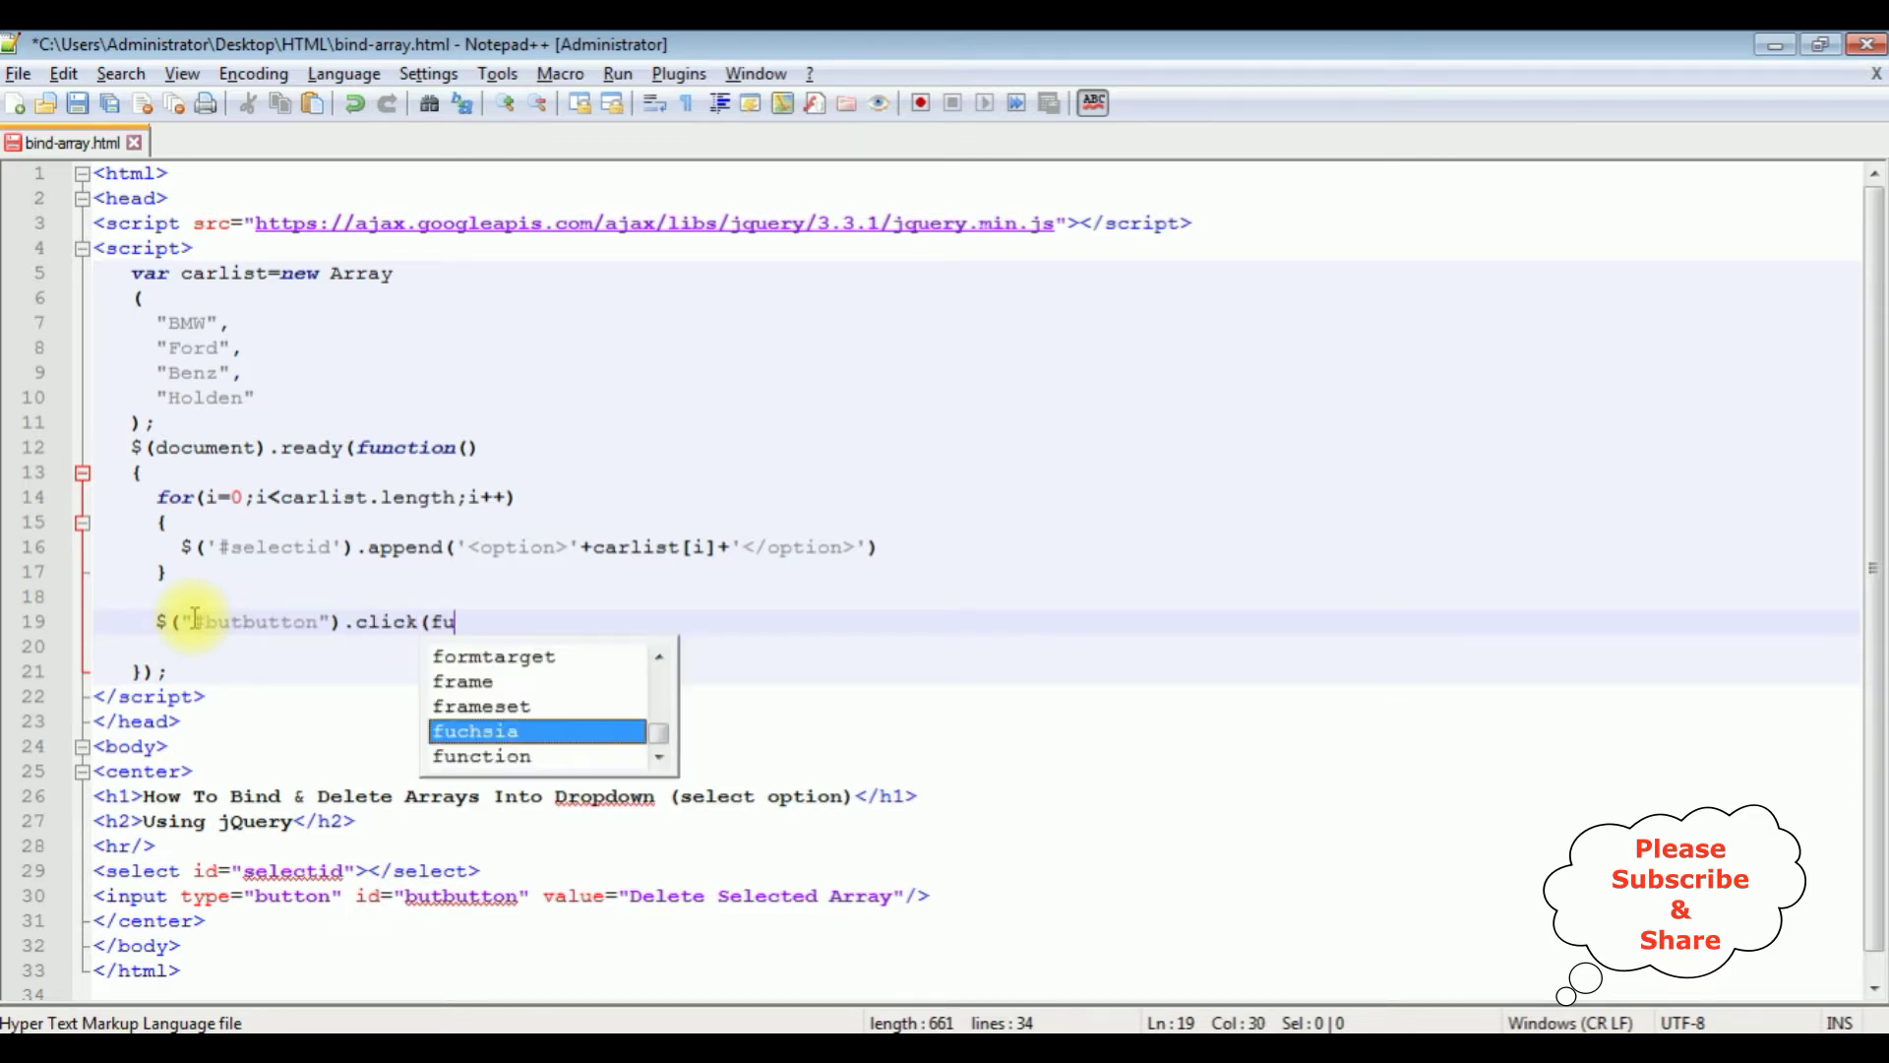
text(nction(){});)
key(Left)
key(Left)
key(Left)
key(Return)
- Fill the handler with $('select option:selected').remove(); and save bind-array.html
key(Right)
key(Return)
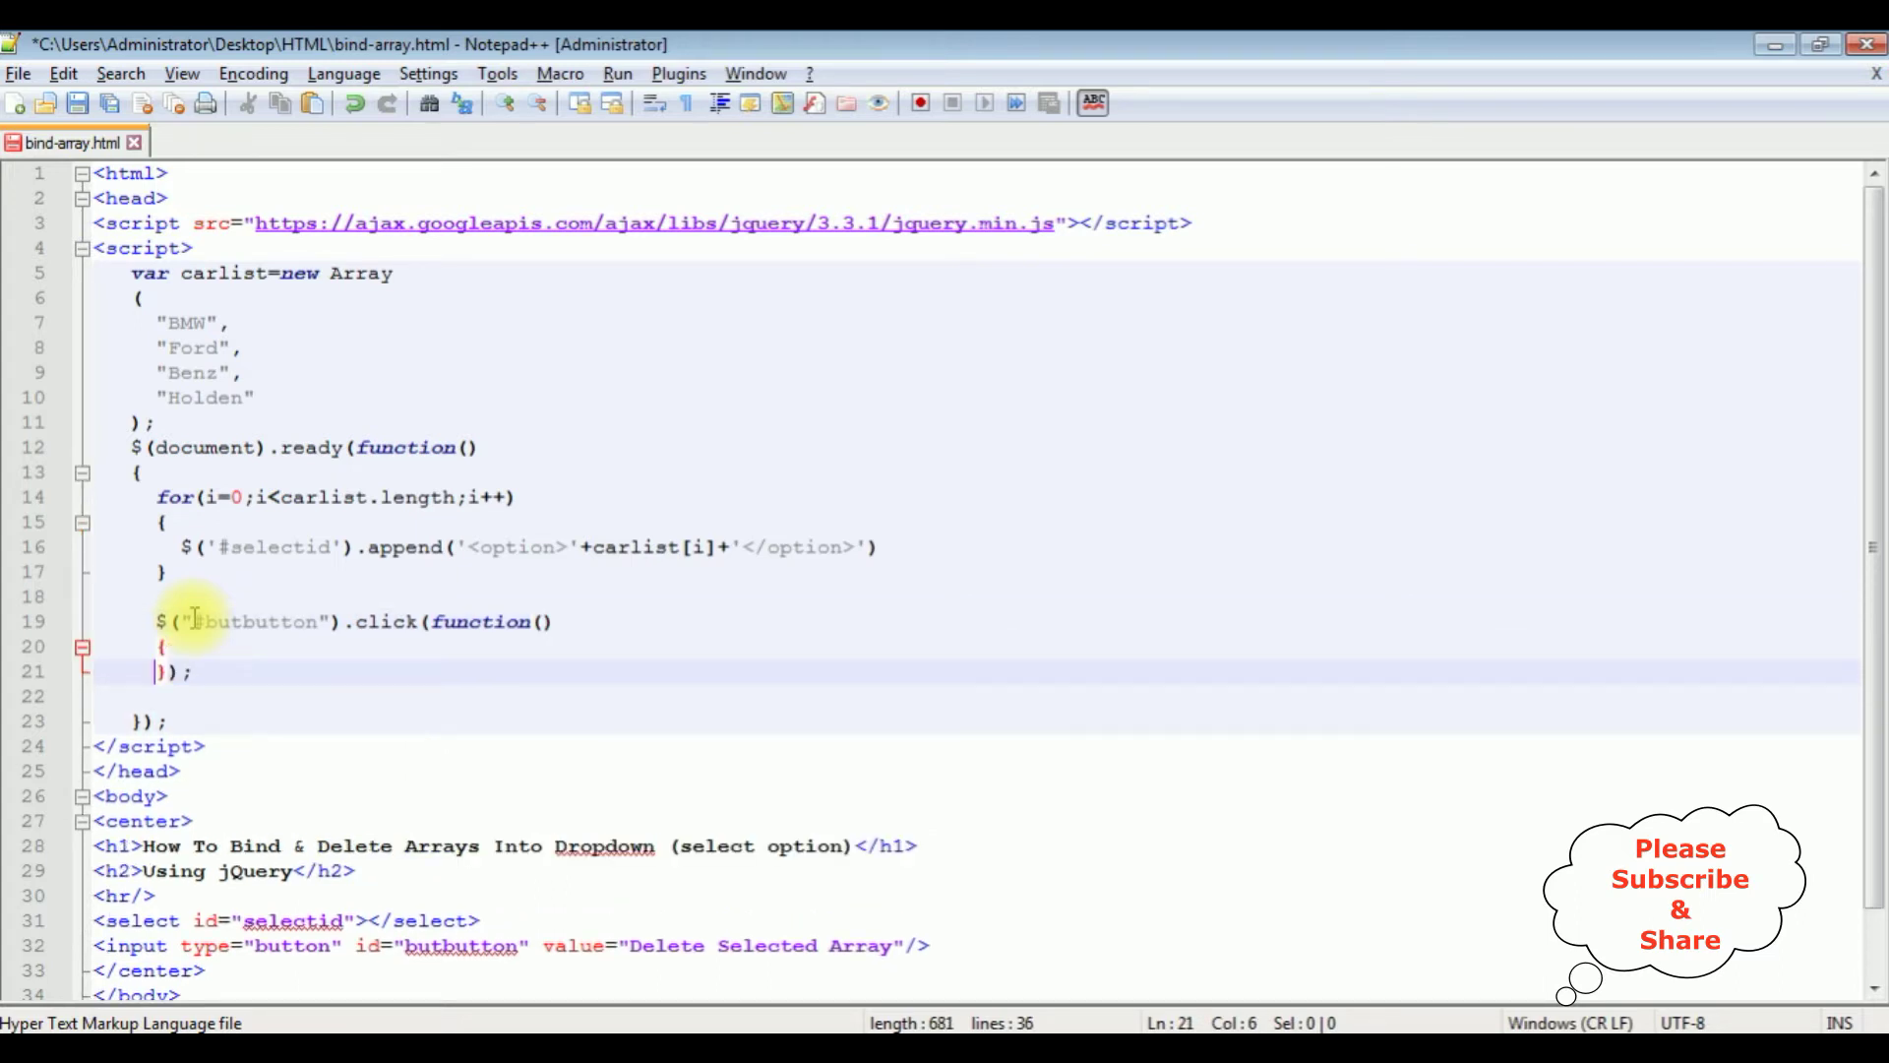
key(Return)
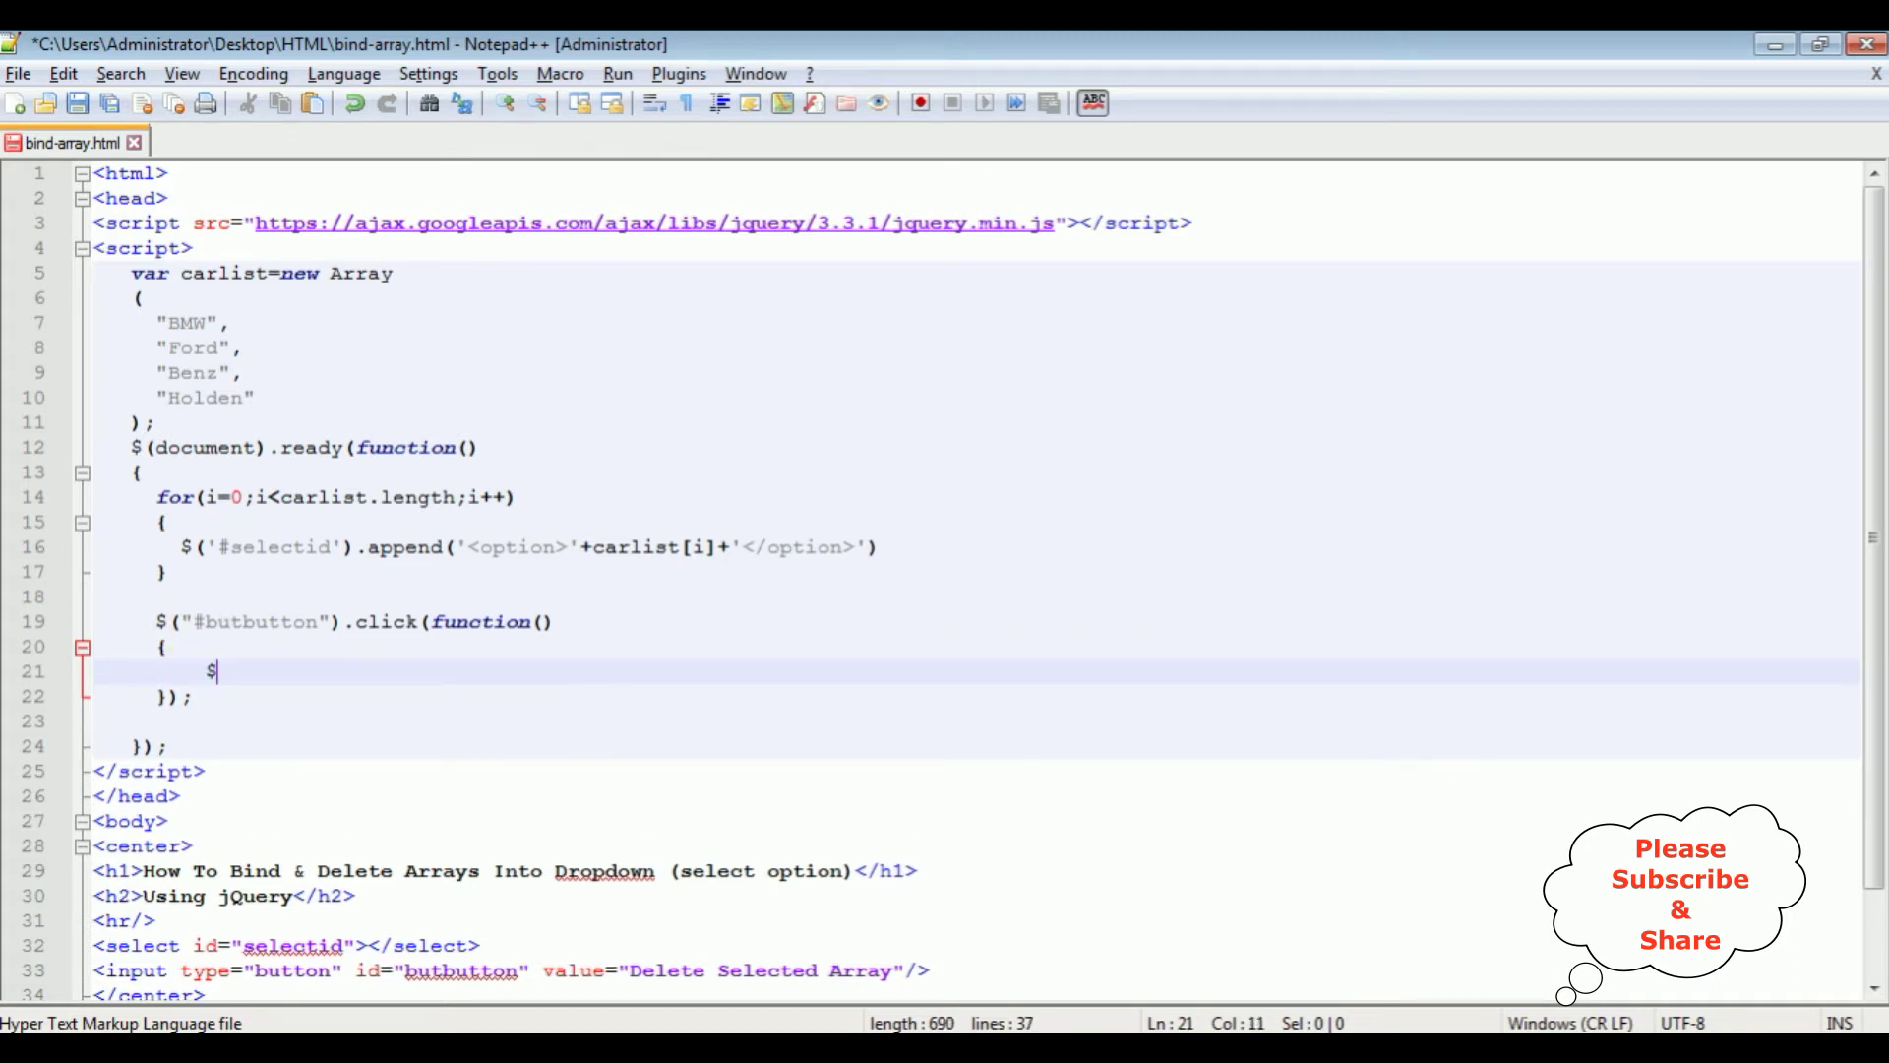
text(())
text(')
text(se)
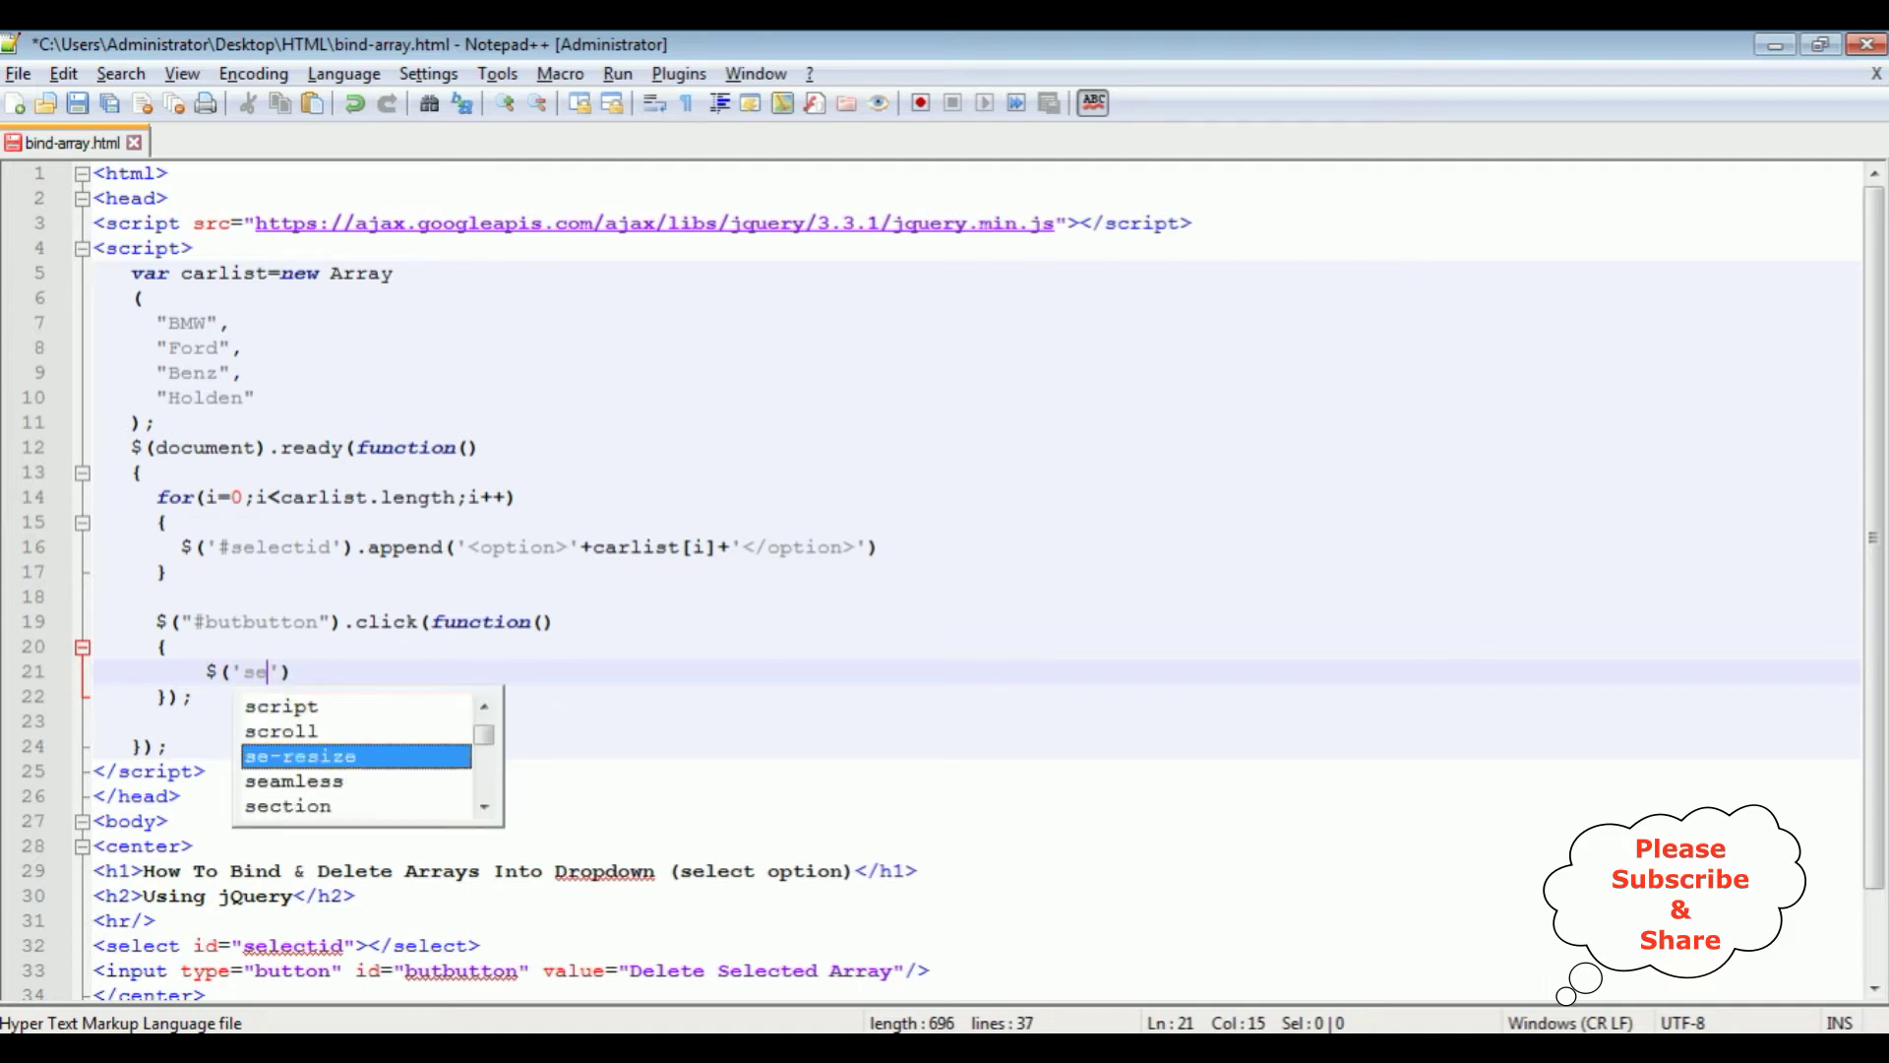
text(lect option)
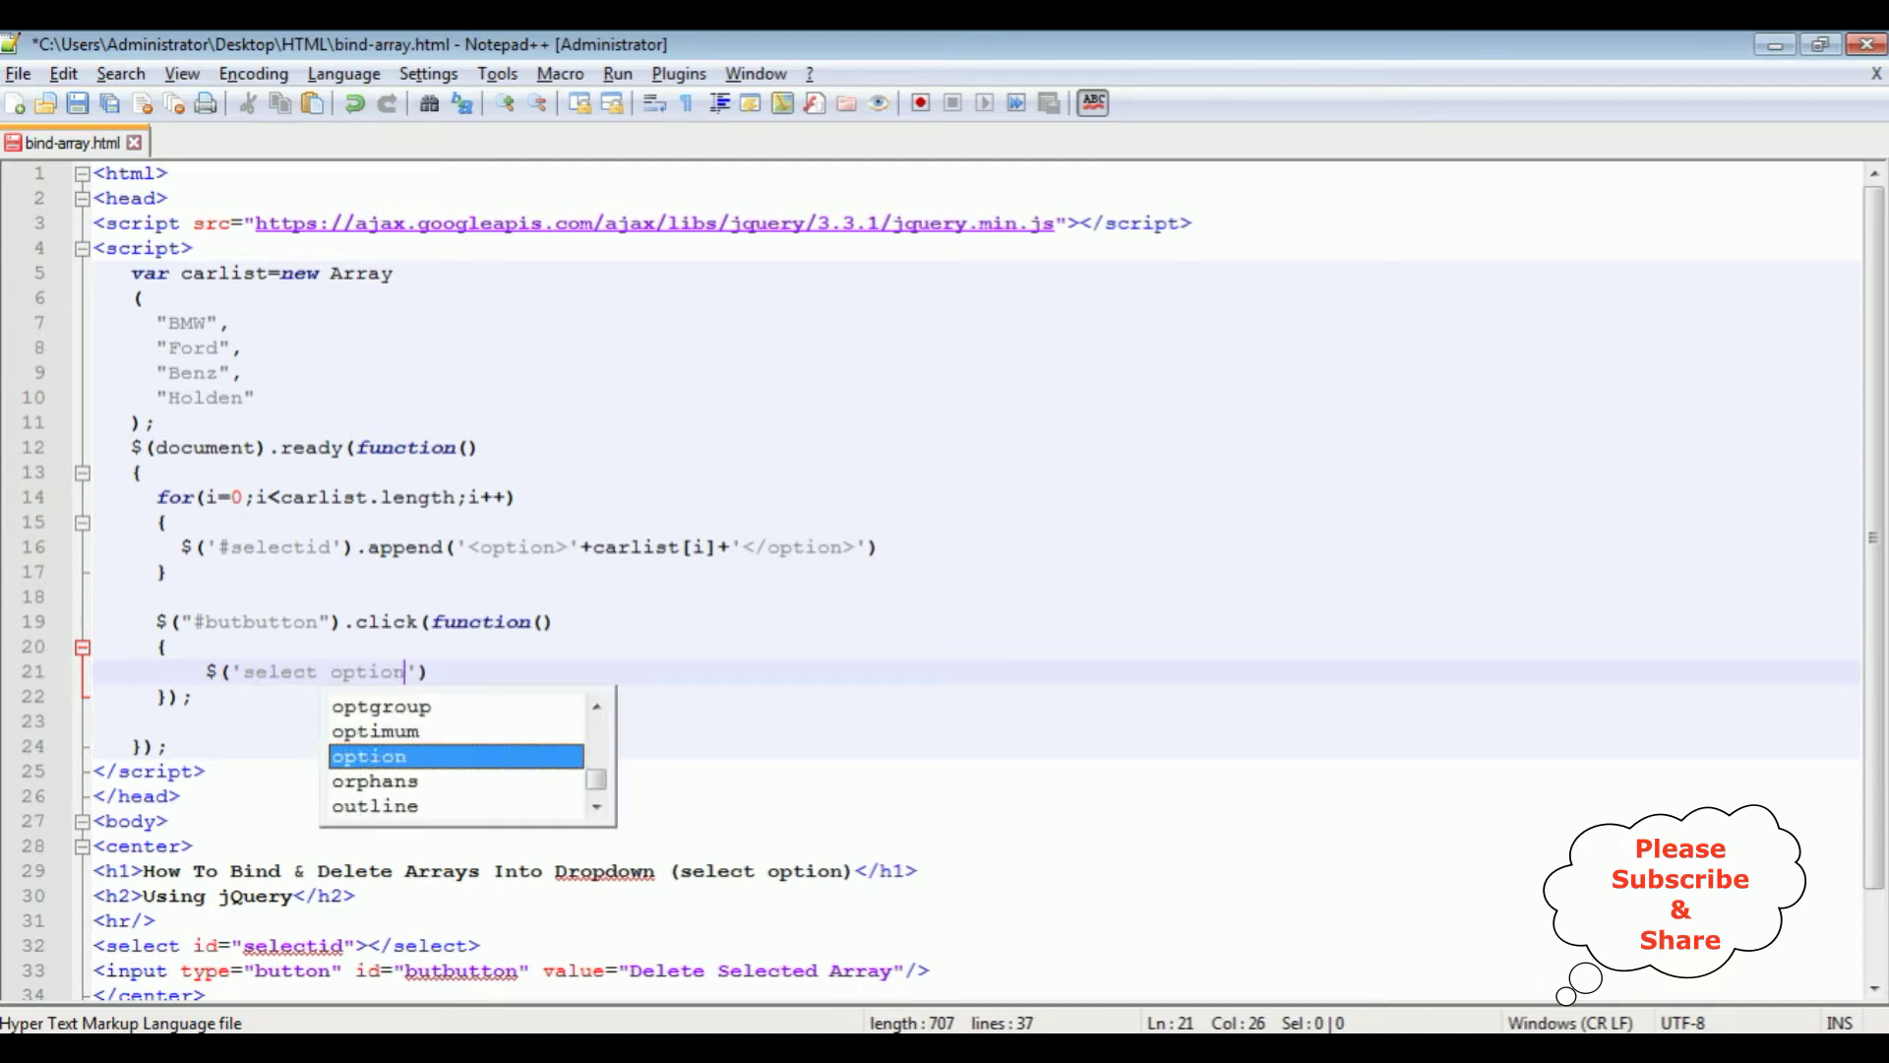
text(:)
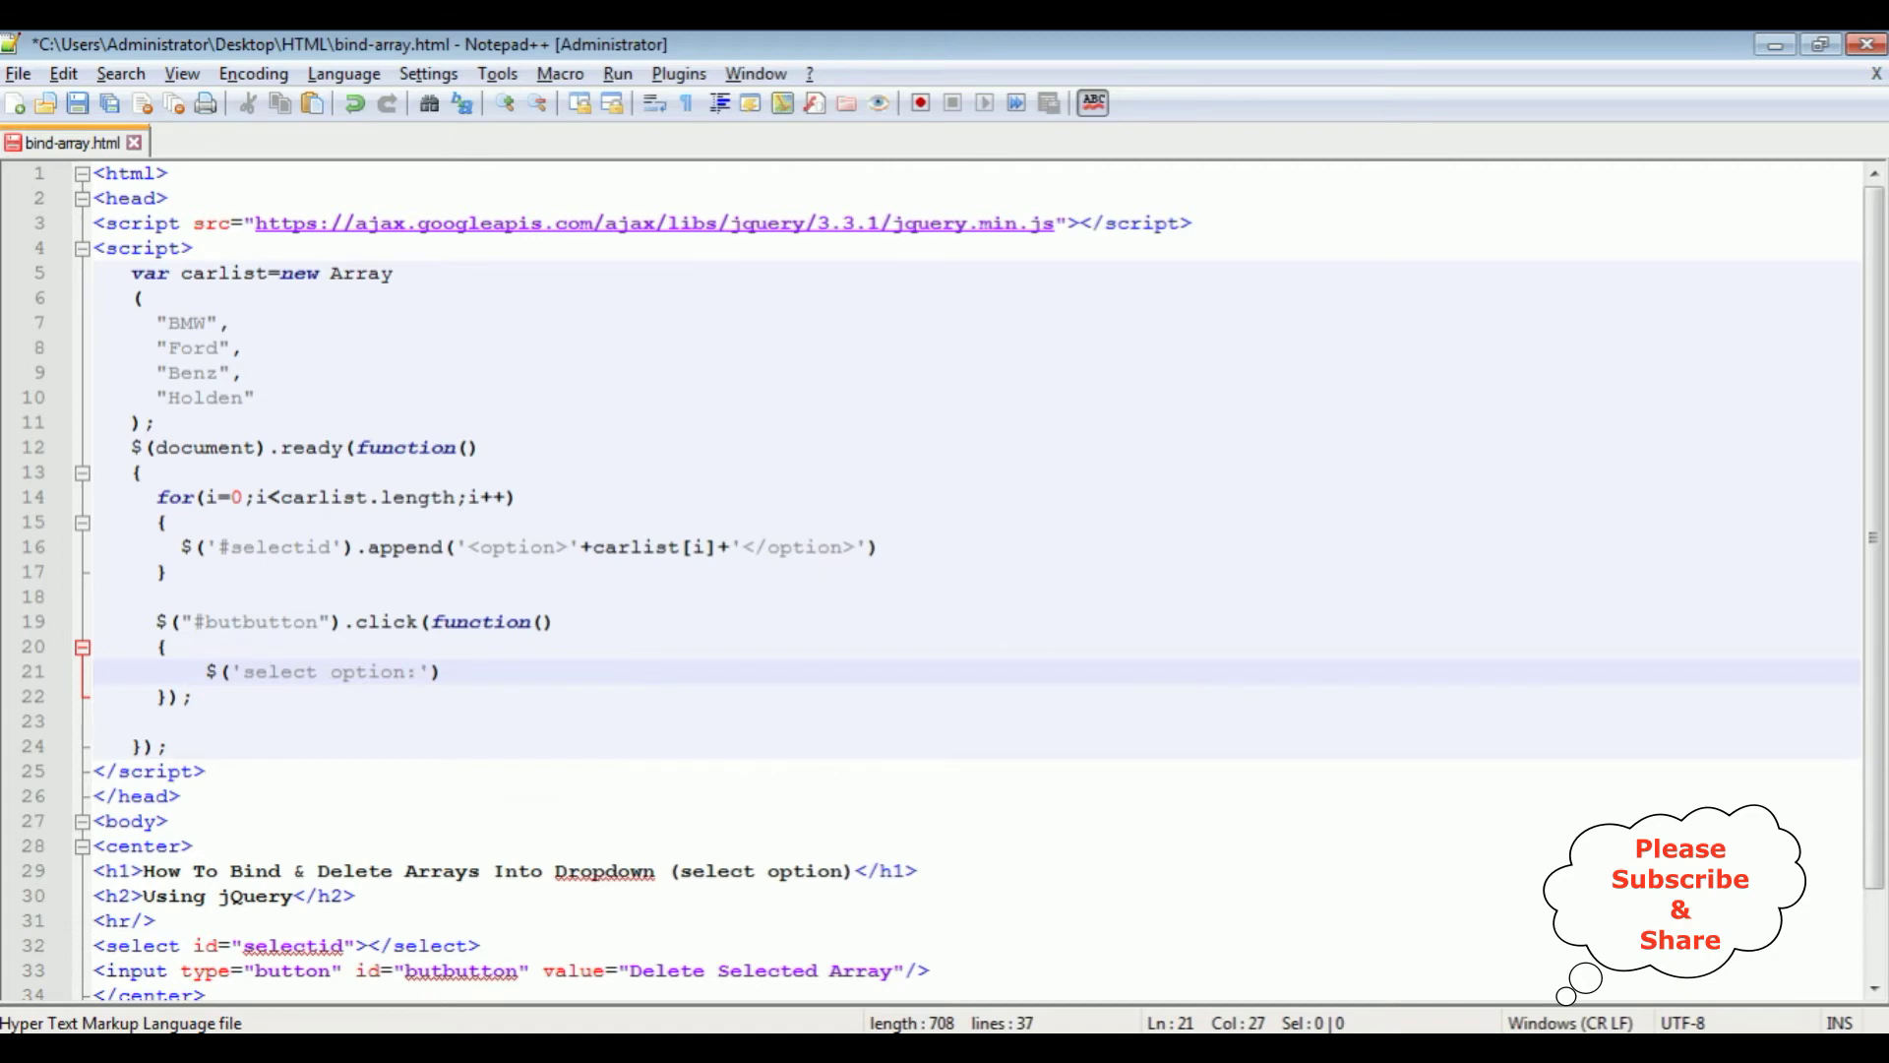
text(selected')
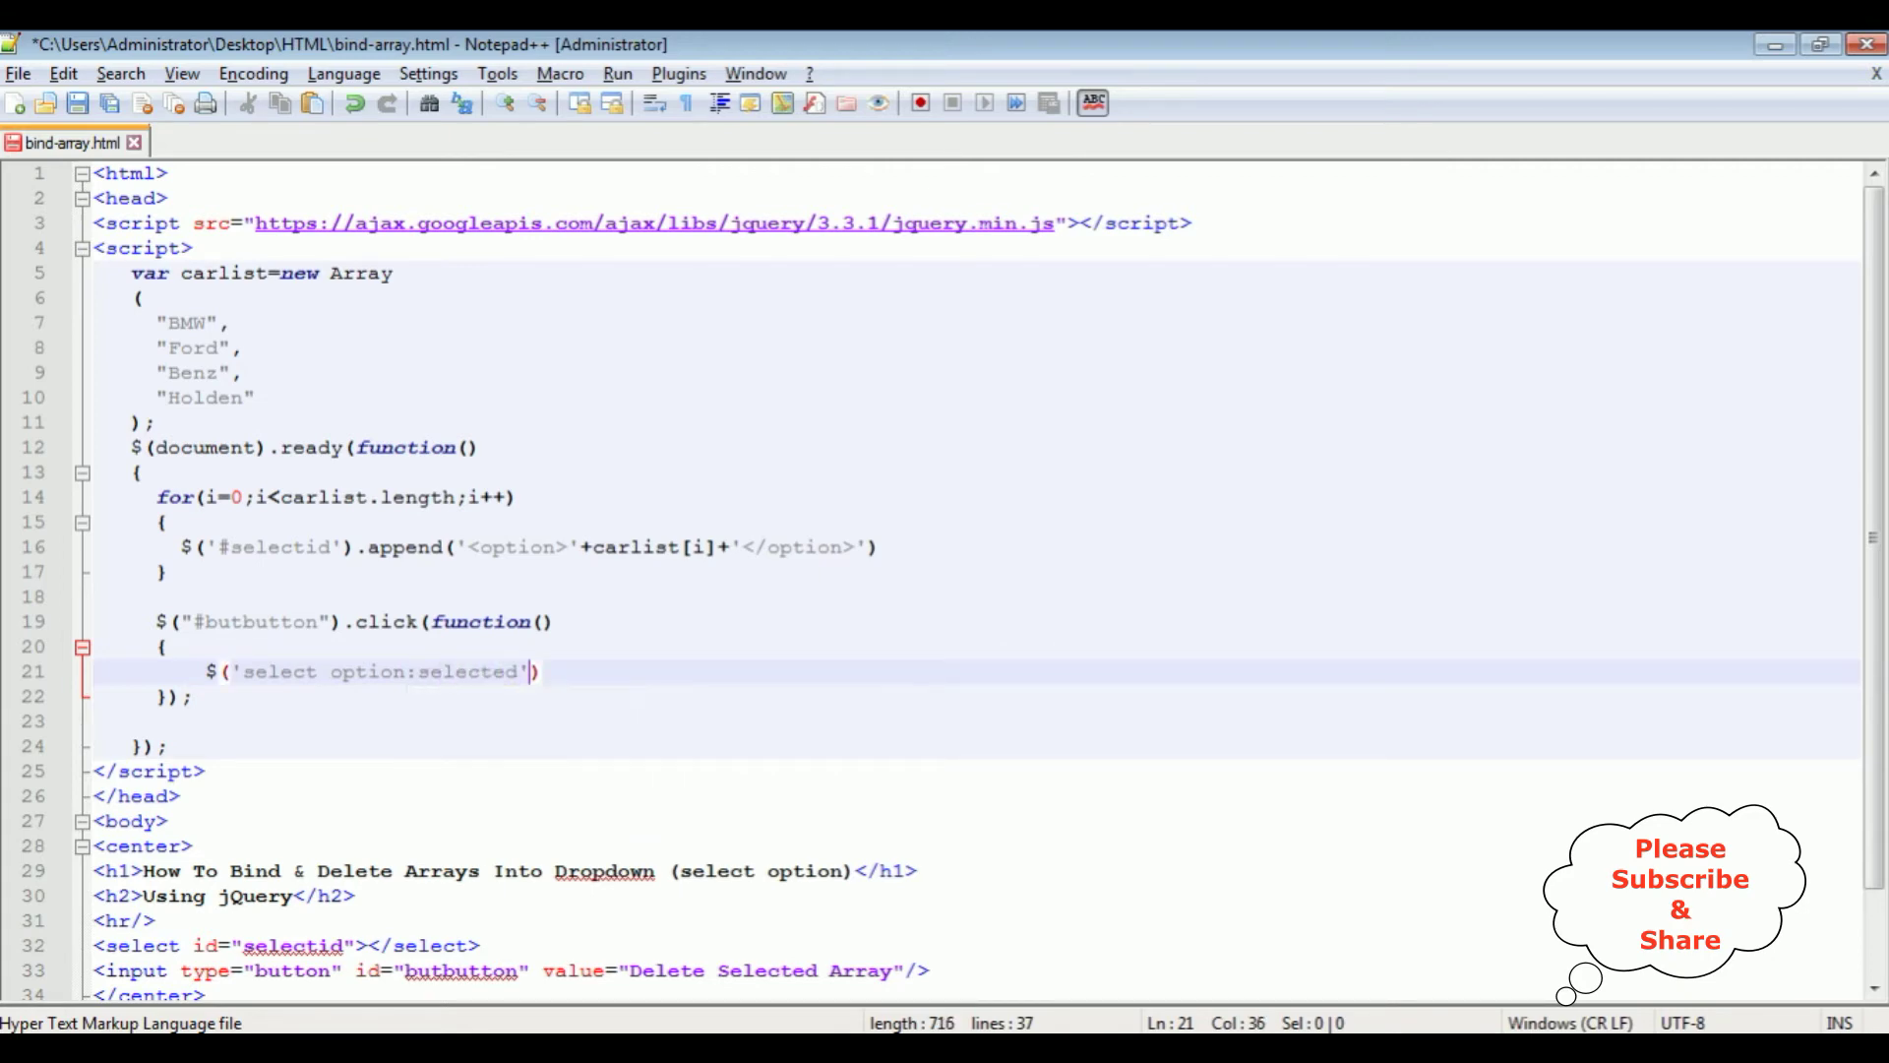
text(.remove)
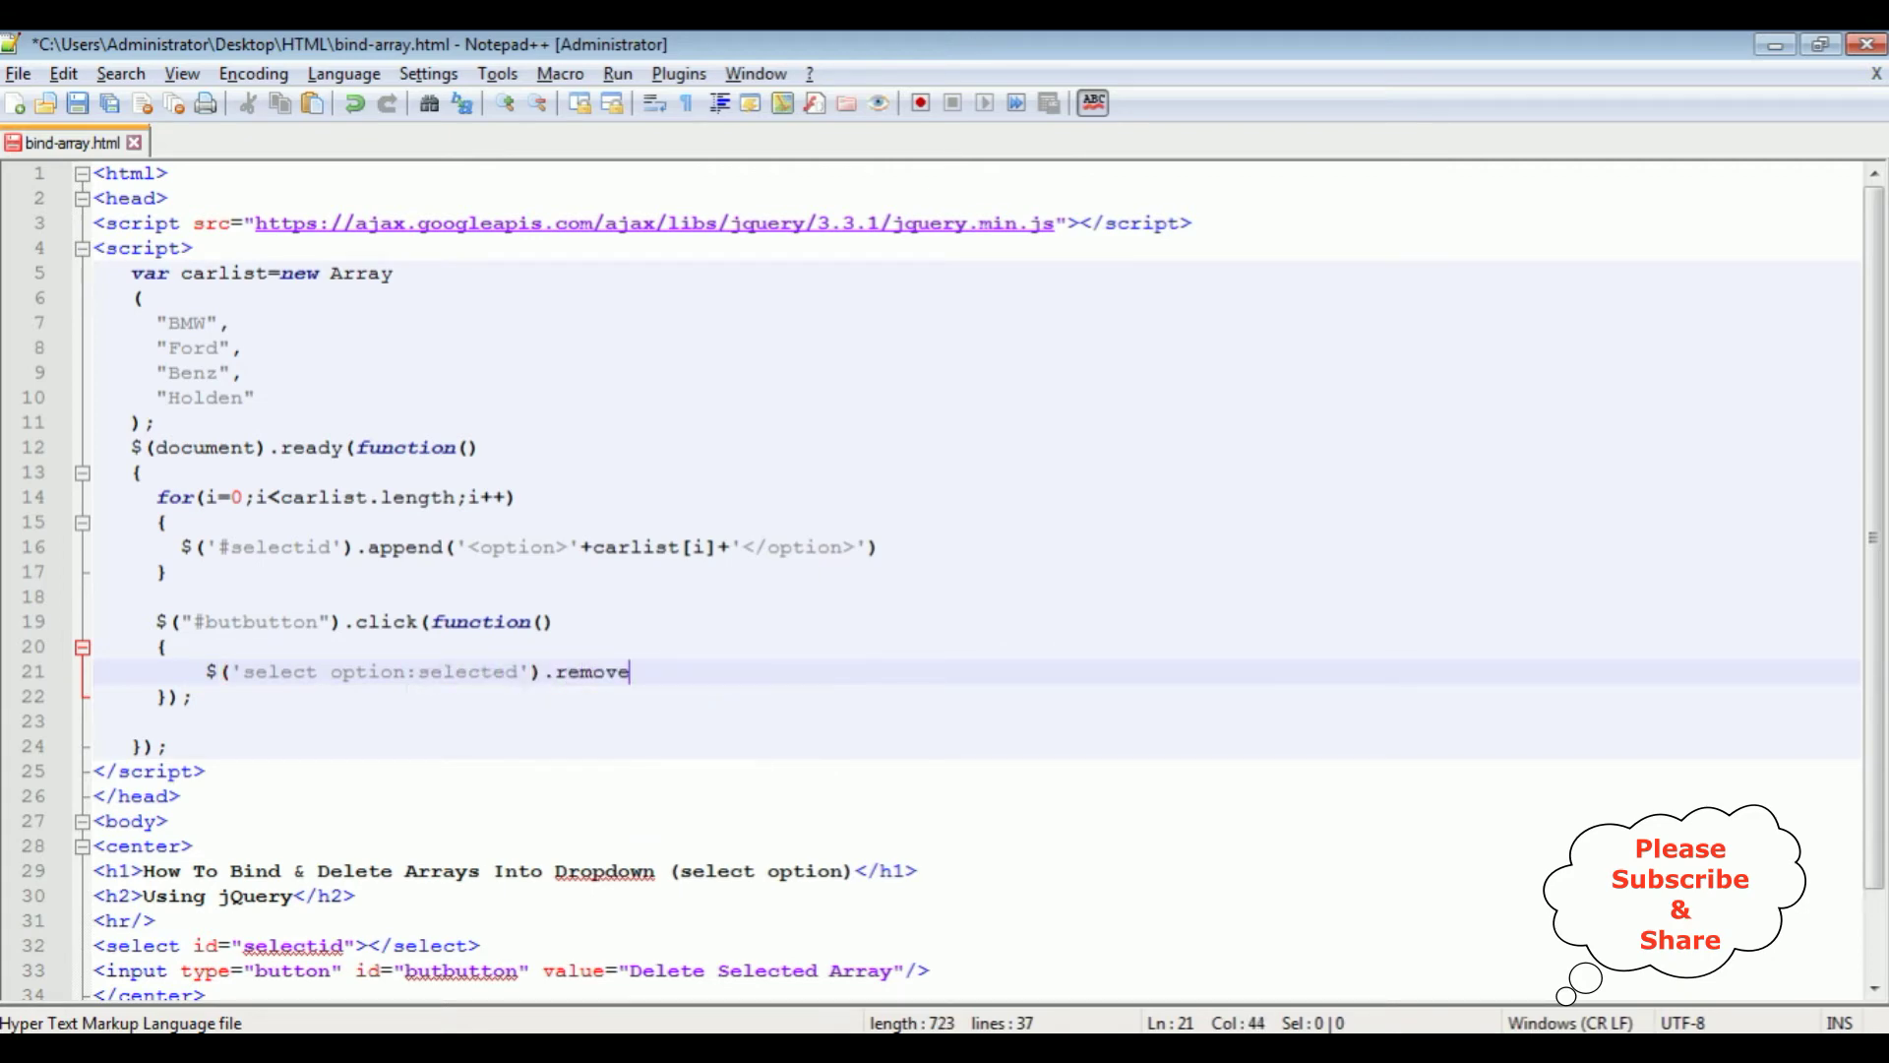
text(();)
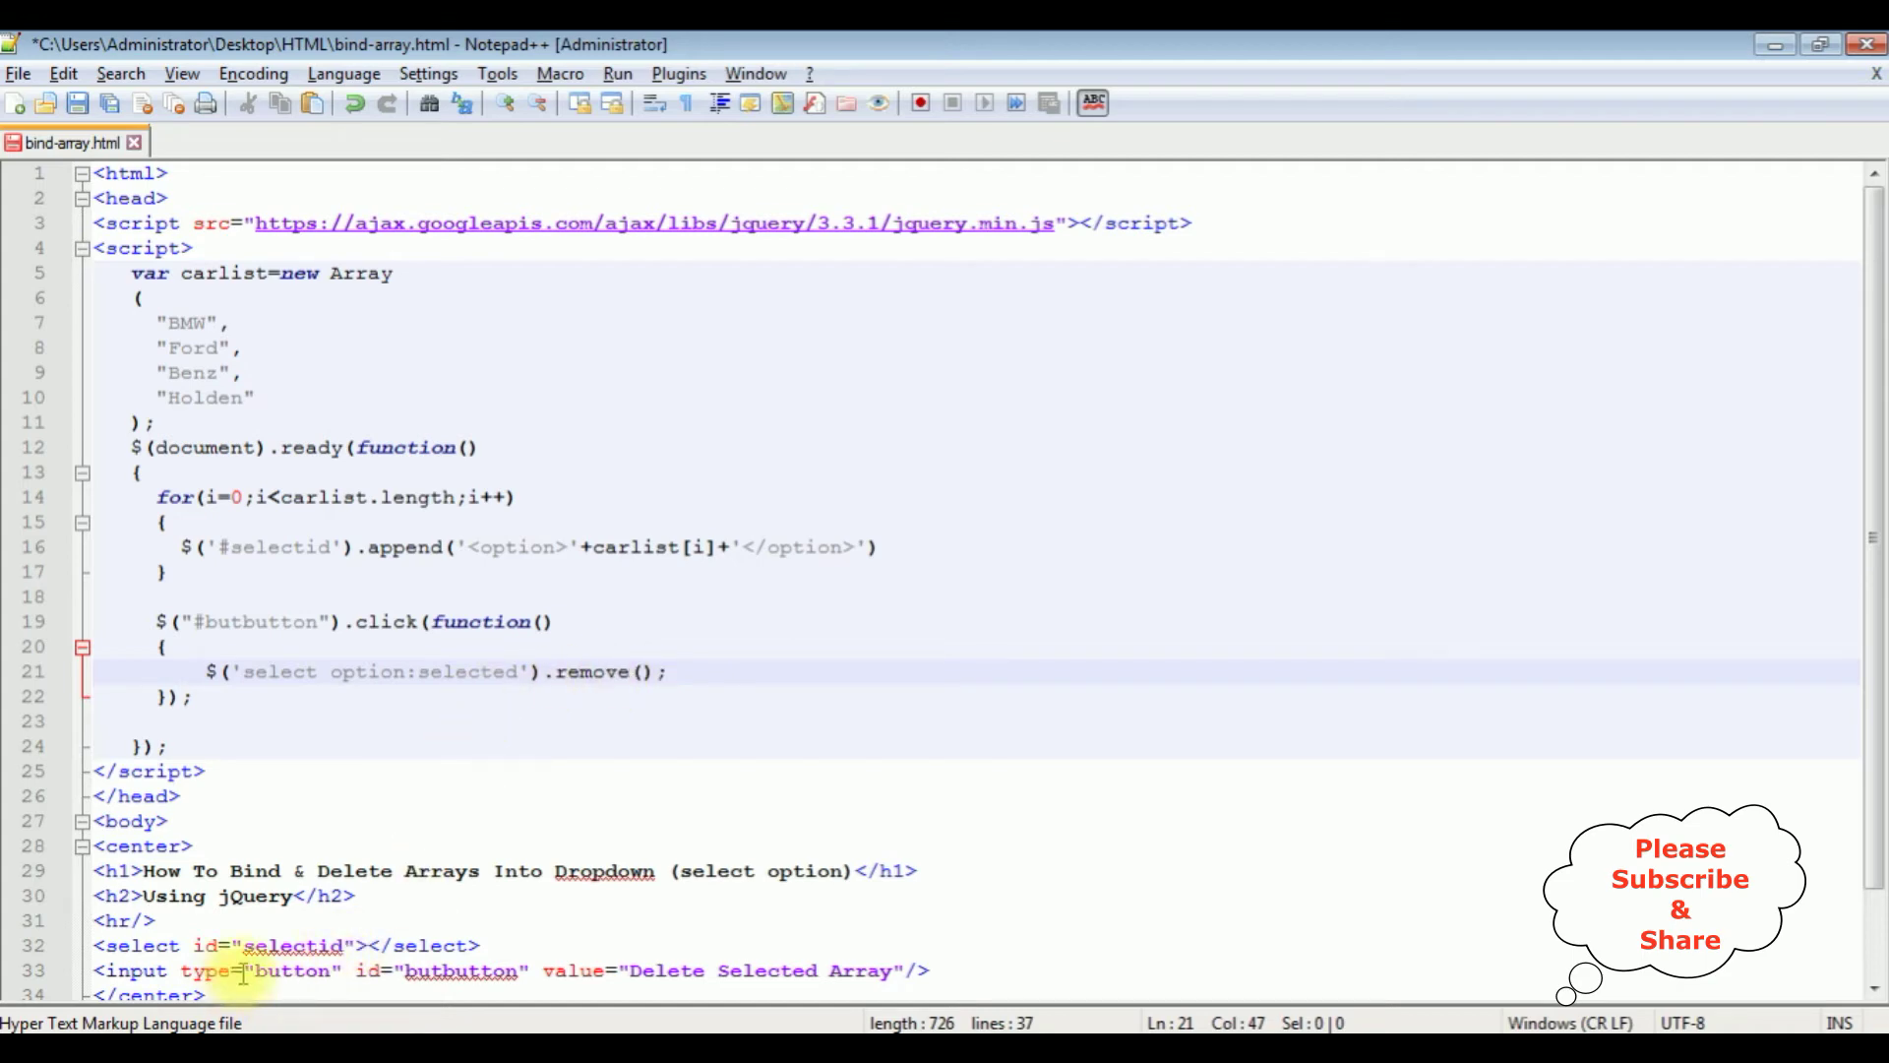
click(78, 105)
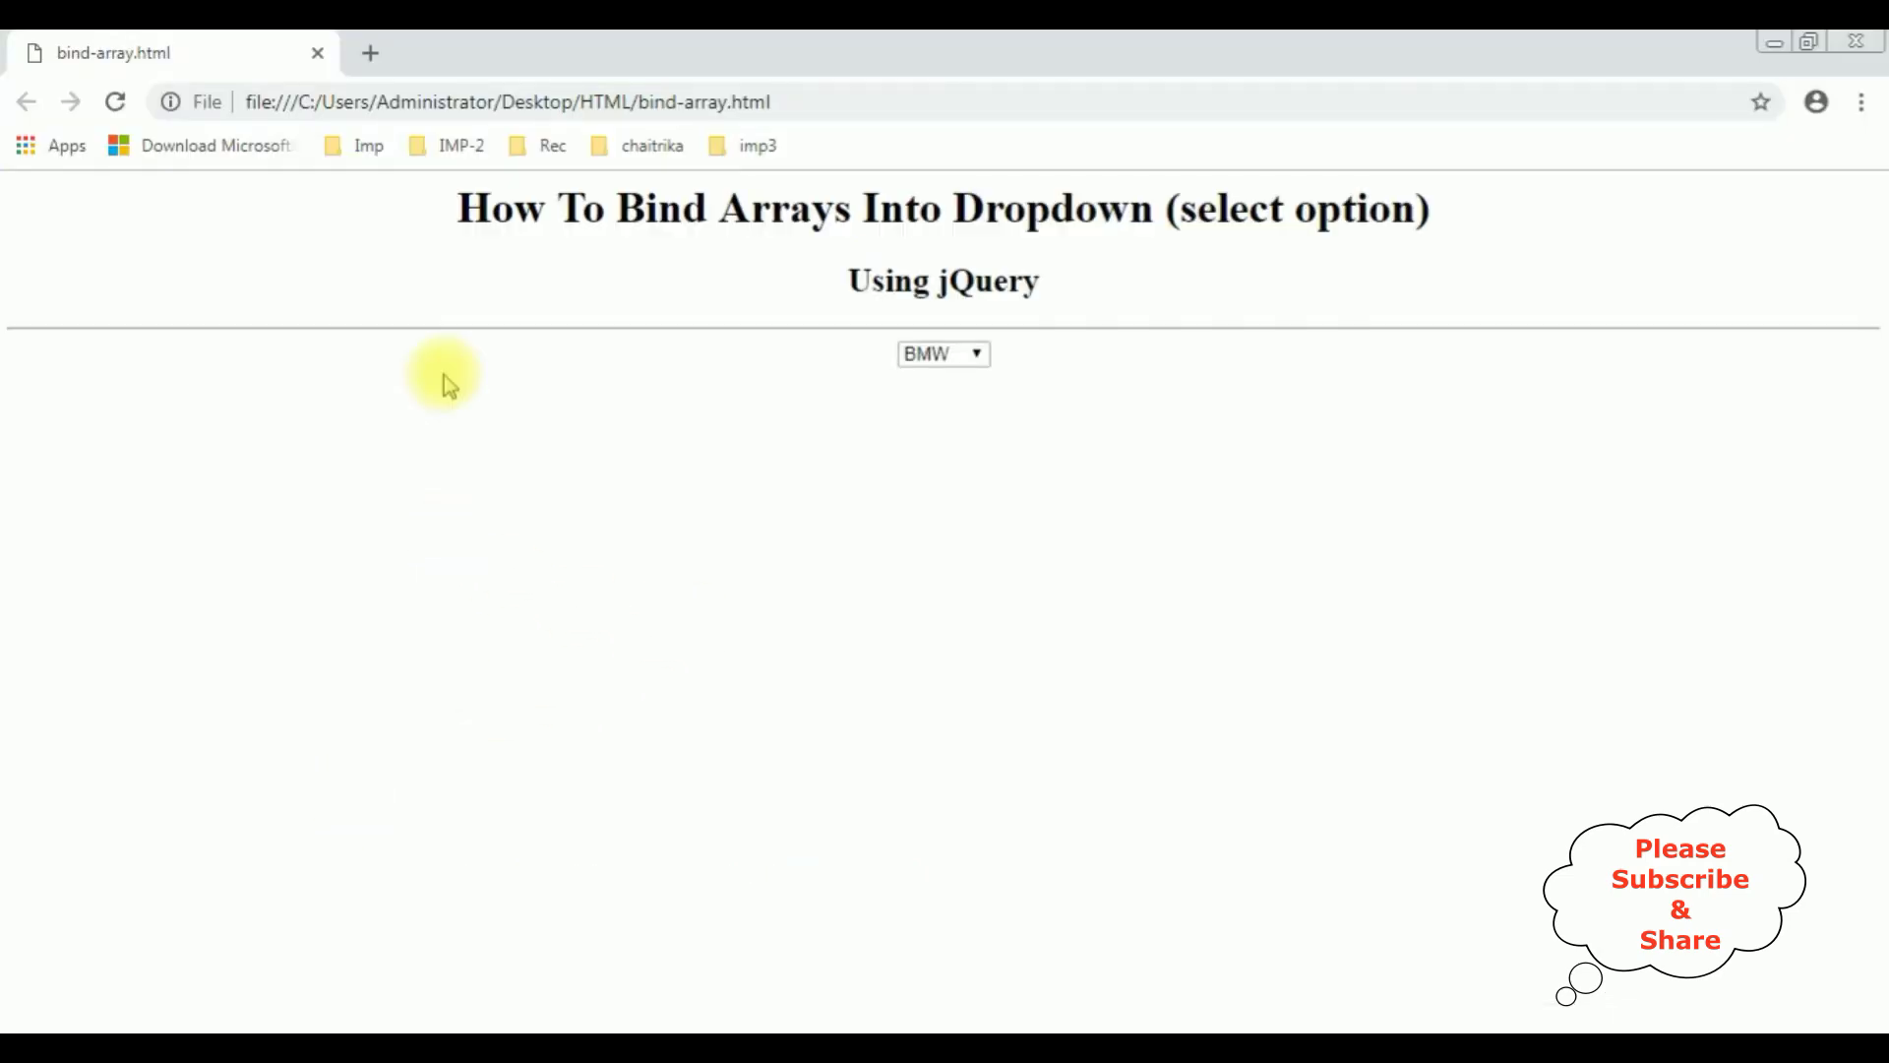
- Reload the updated page, then select Benz and delete it with Delete Selected Array
click(116, 101)
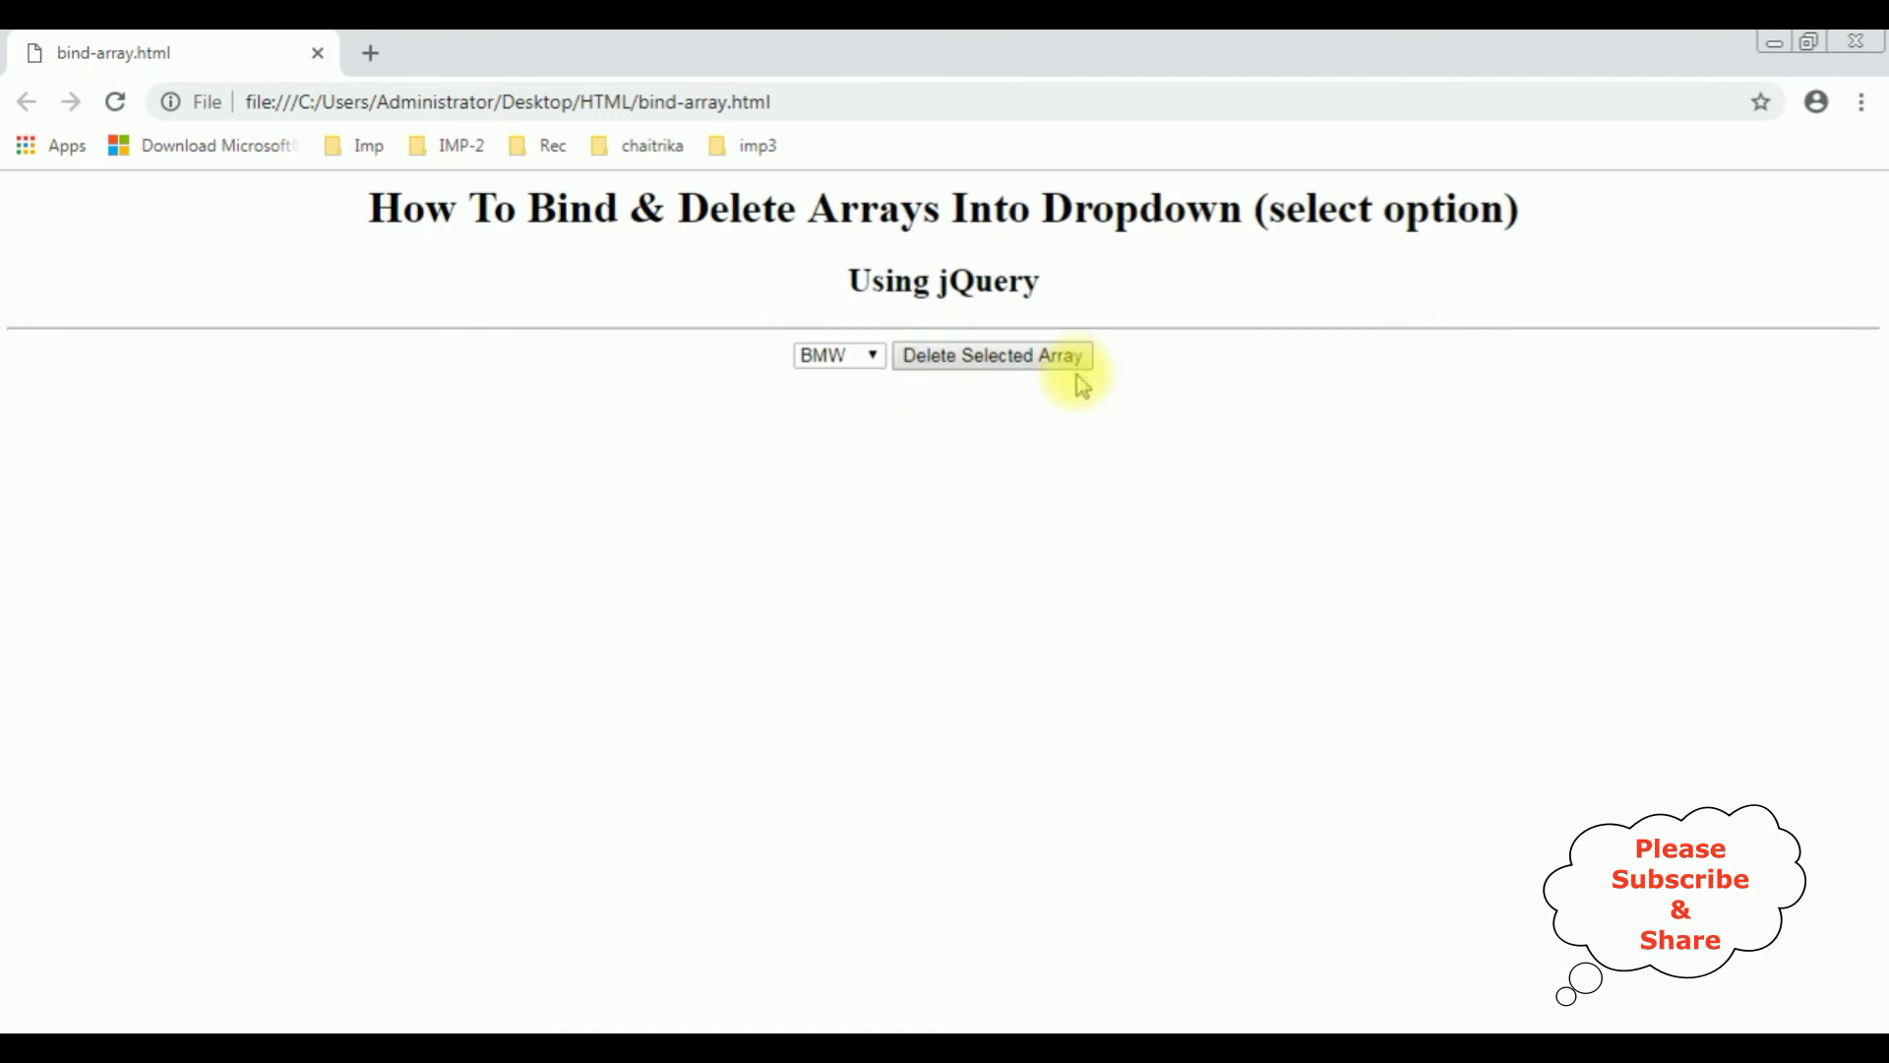
click(869, 356)
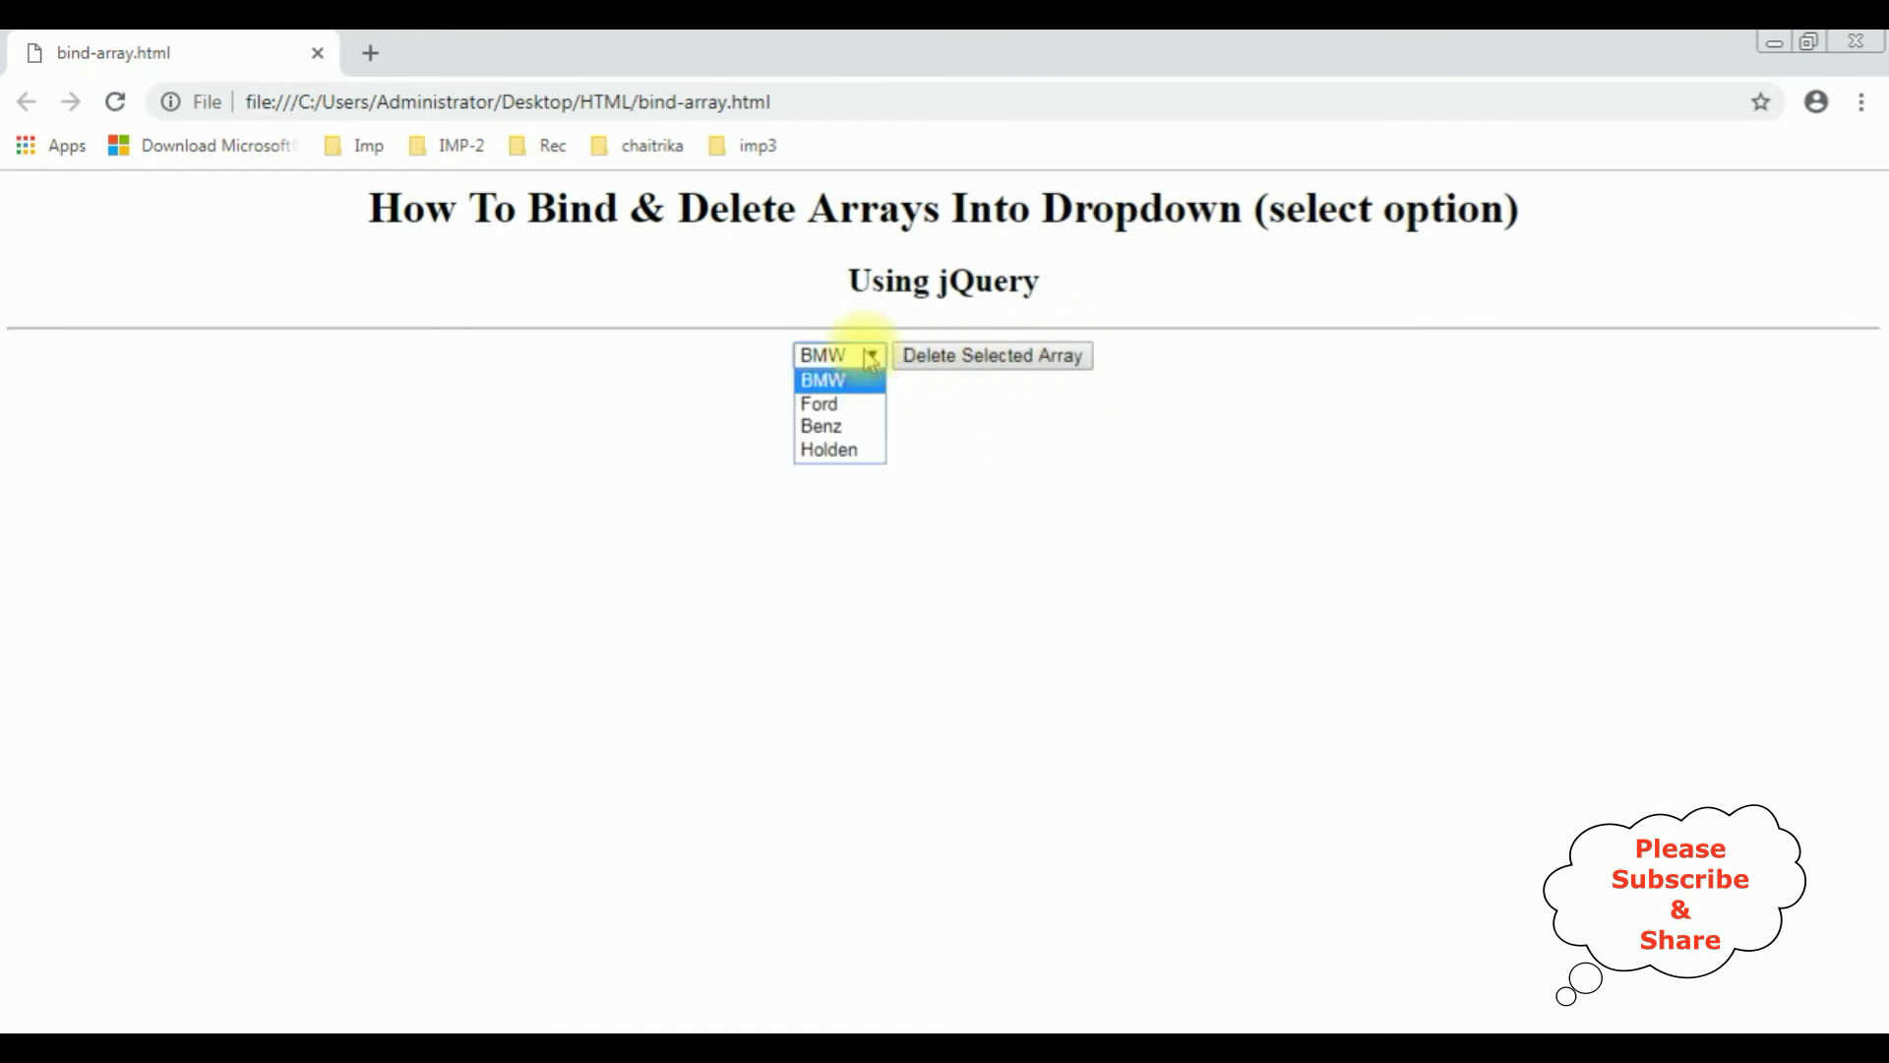
click(823, 425)
click(992, 369)
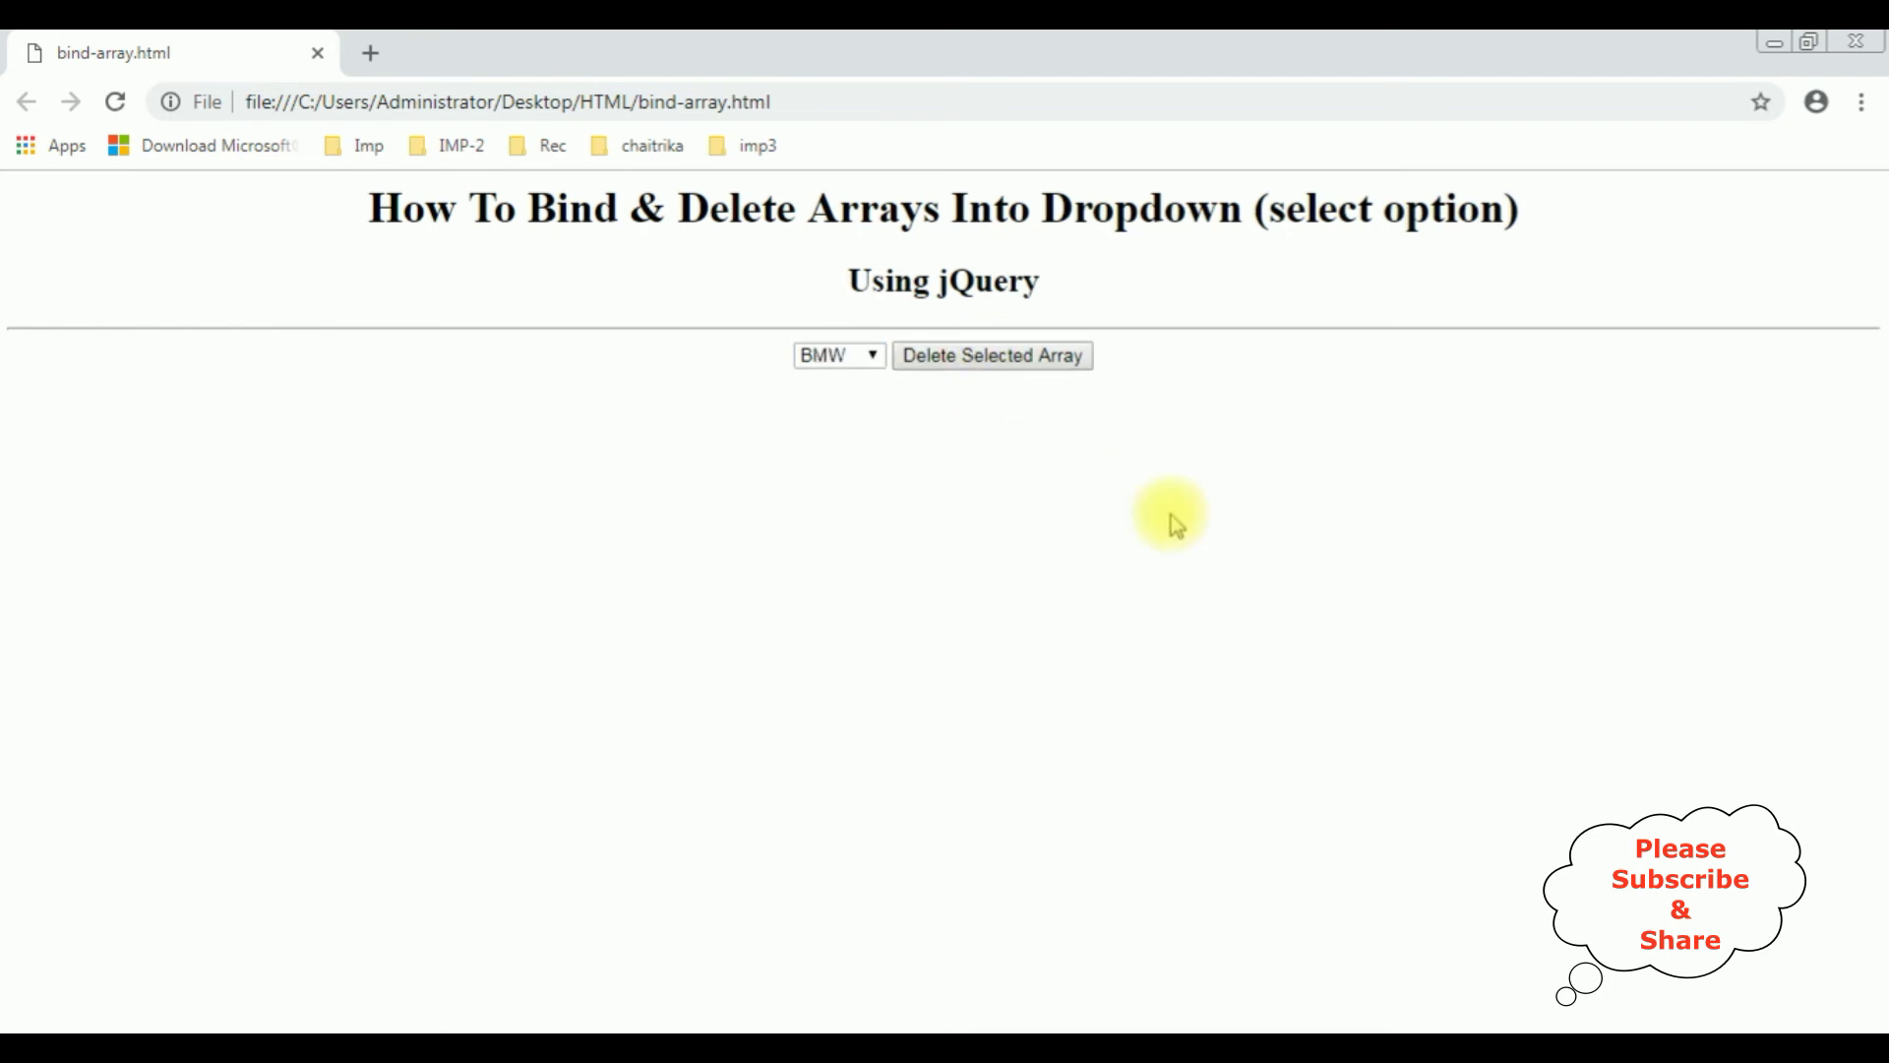
- Select and delete Holden, then reopen the dropdown to confirm only BMW and Ford remain
click(874, 360)
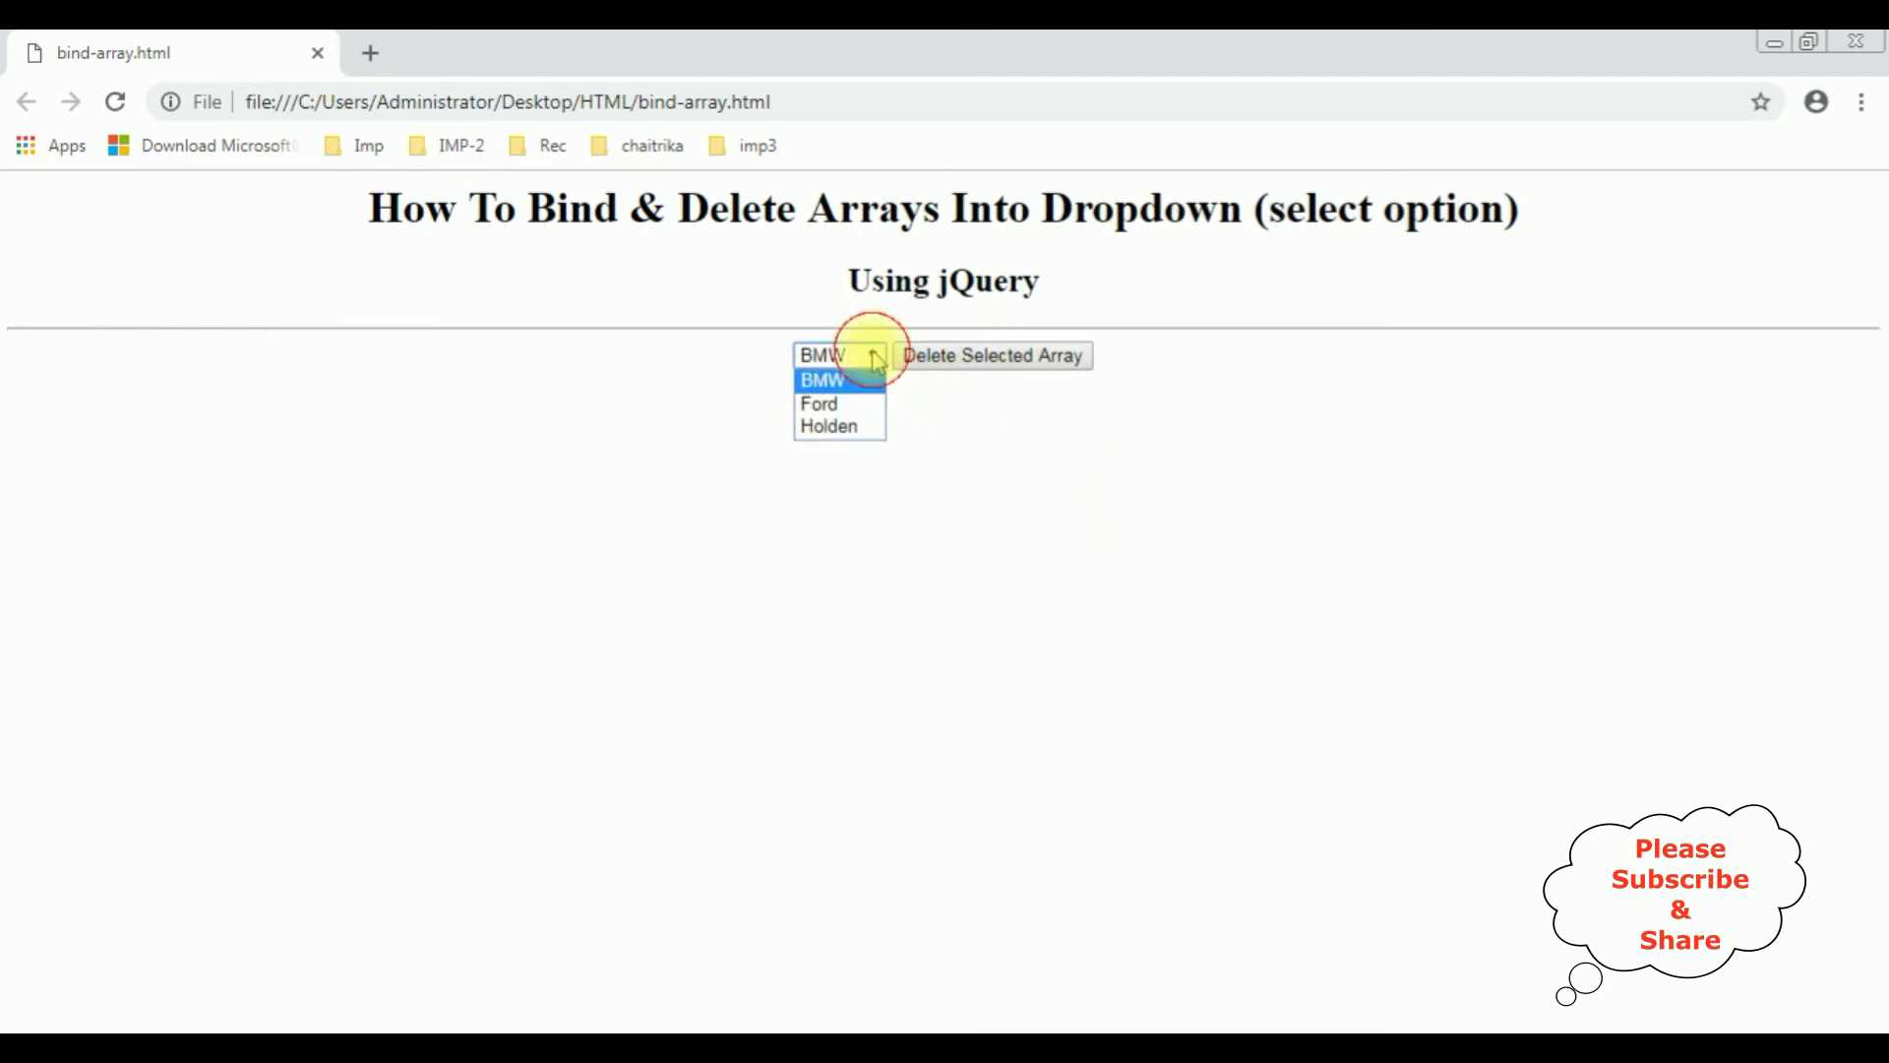
click(864, 427)
click(970, 362)
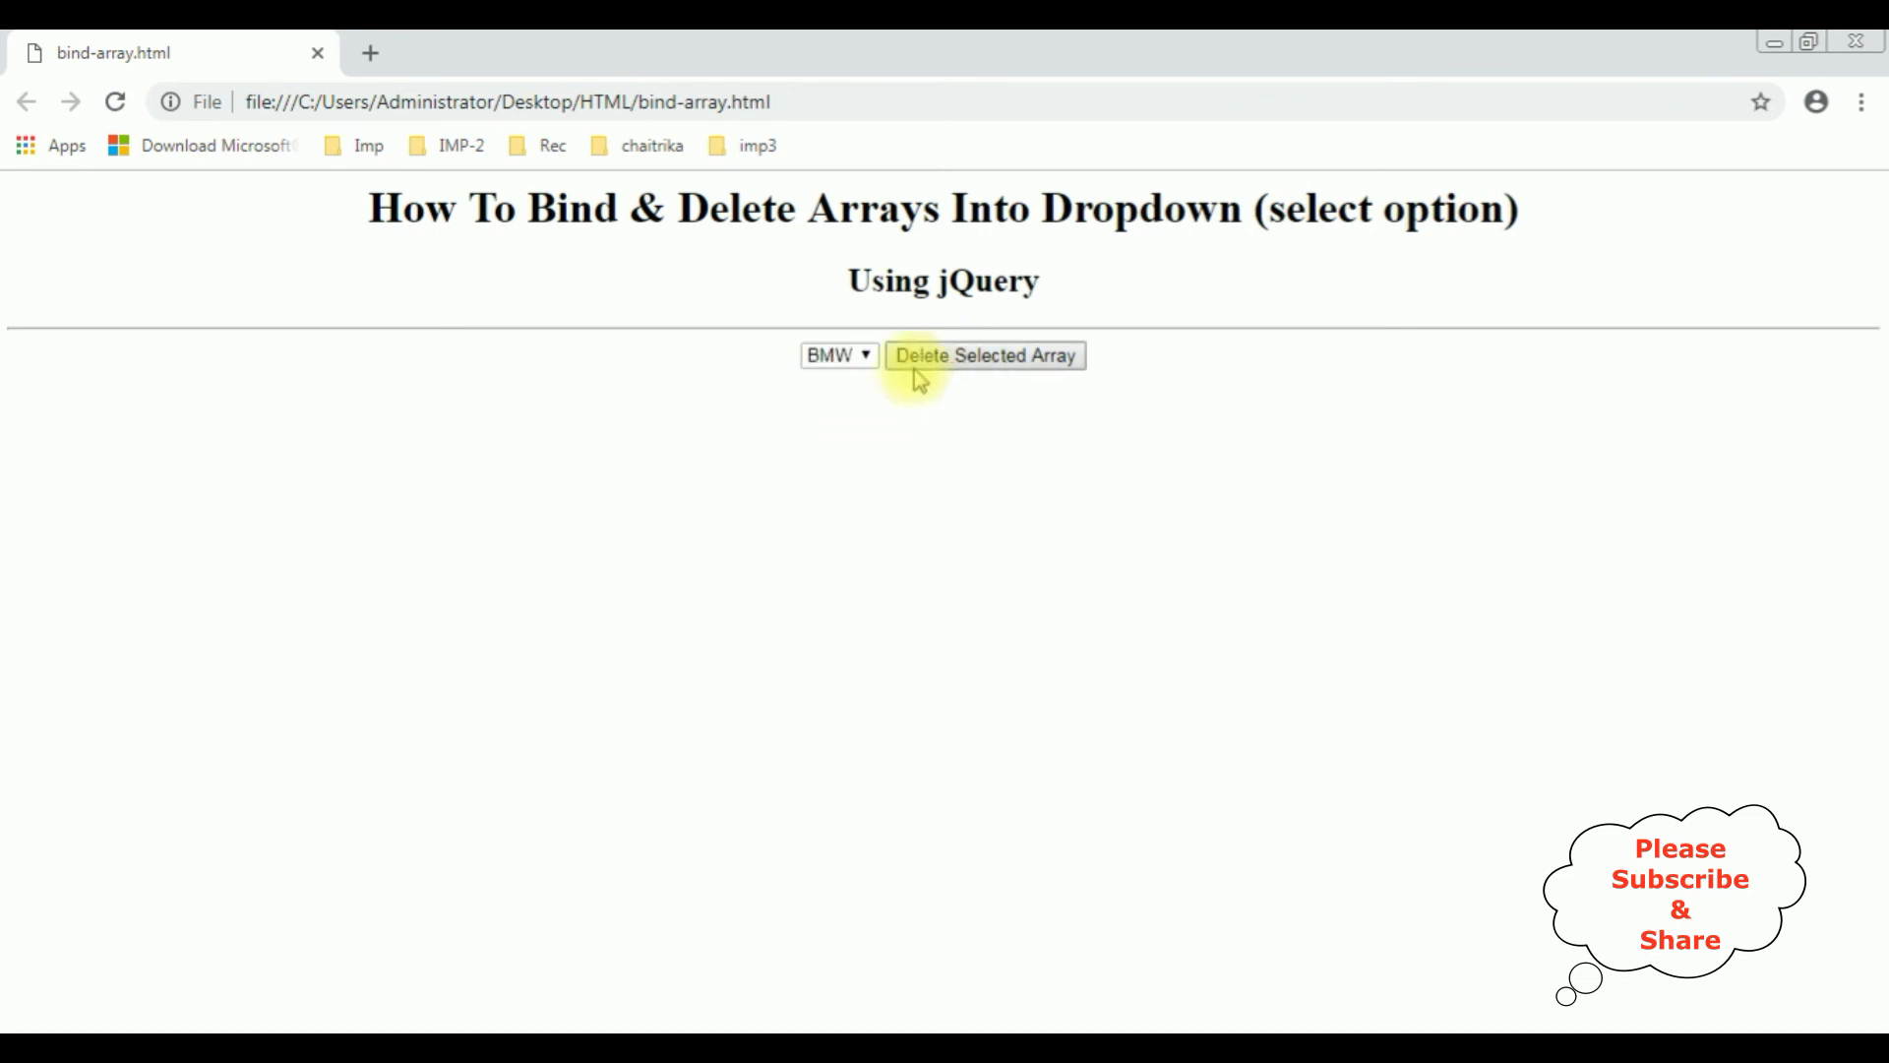
click(863, 357)
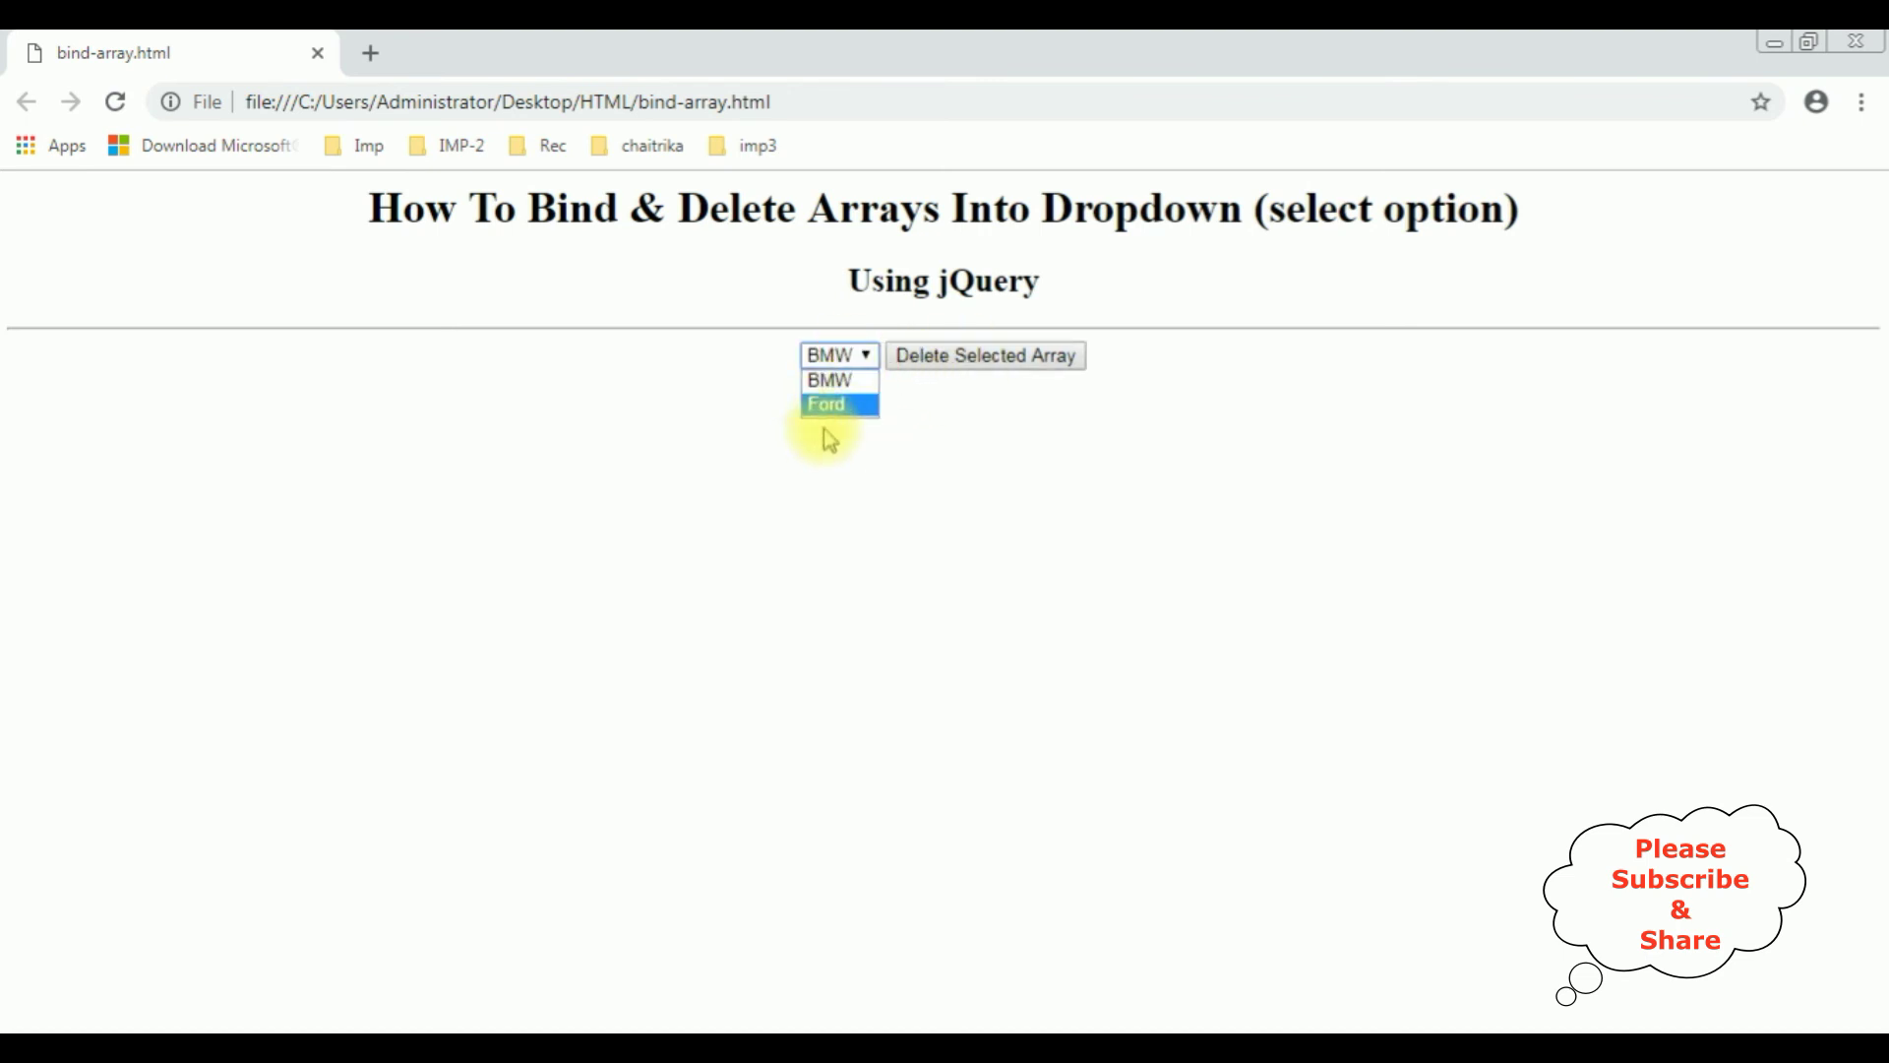